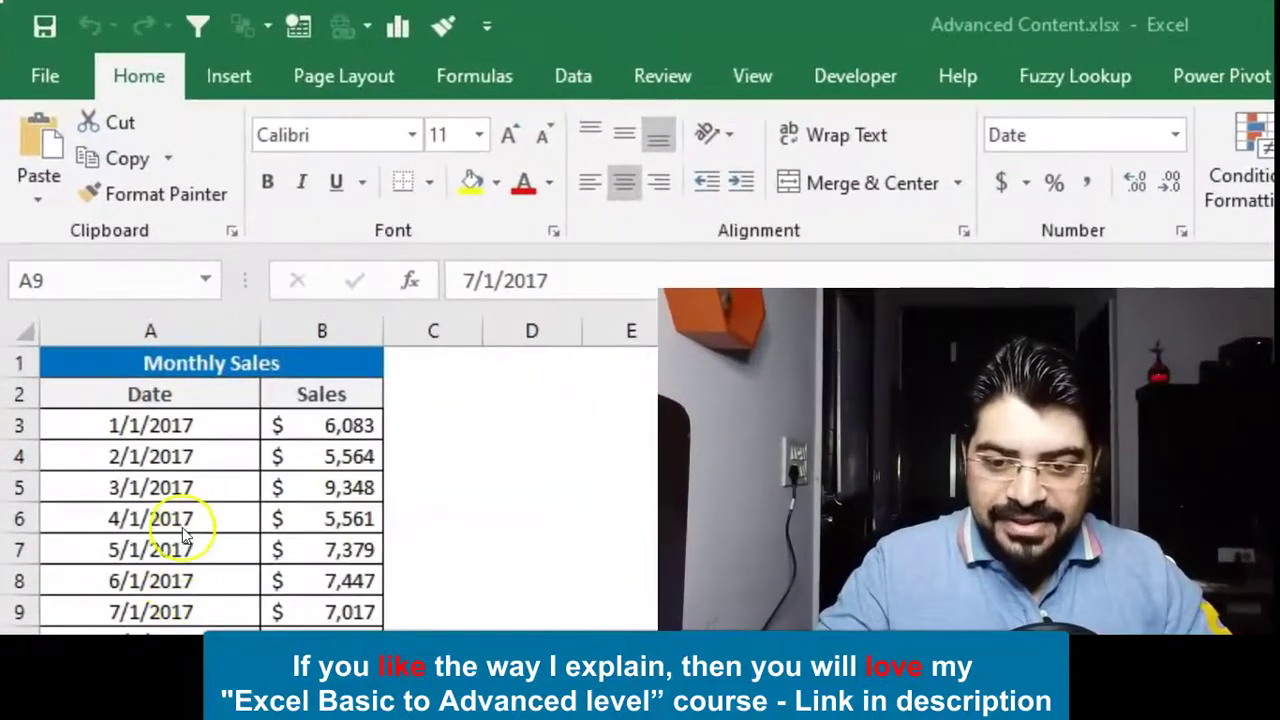
Check how far the Date column of the Monthly Sales table extends and return to its first date
left_click(187, 437)
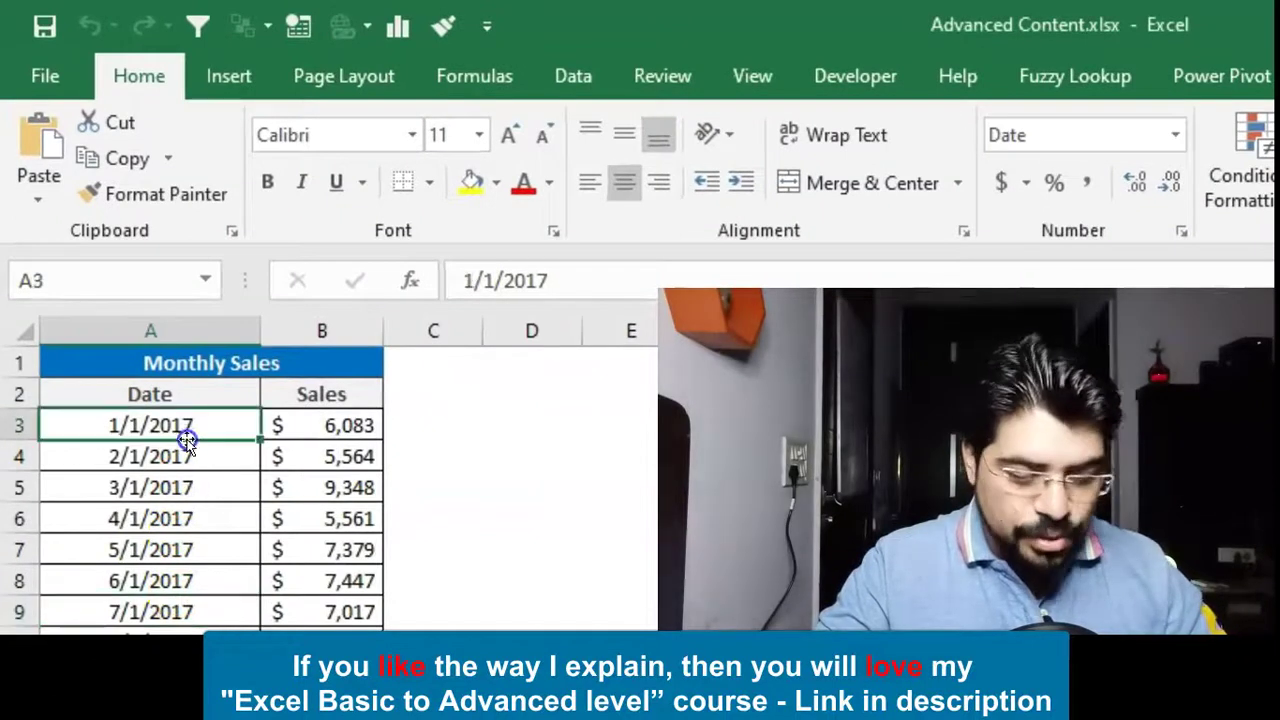
key("ctrl+Down")
key("ctrl+Up")
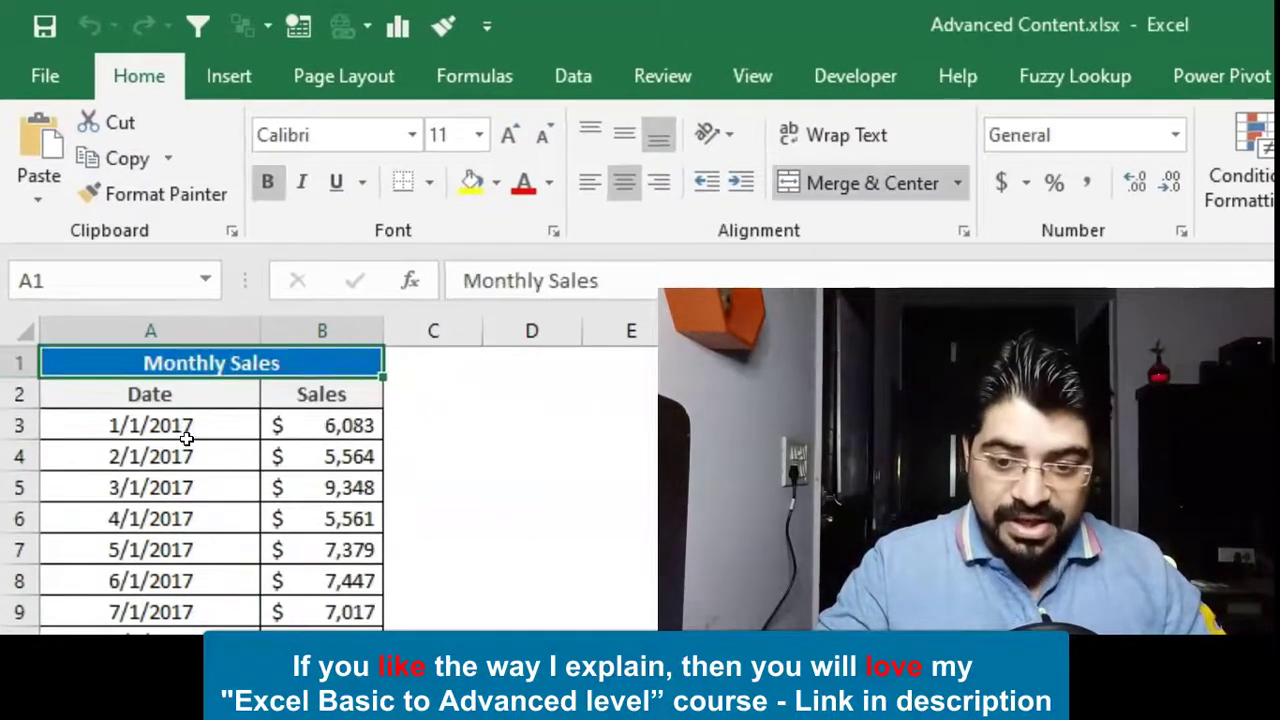
key("Down")
key("Down")
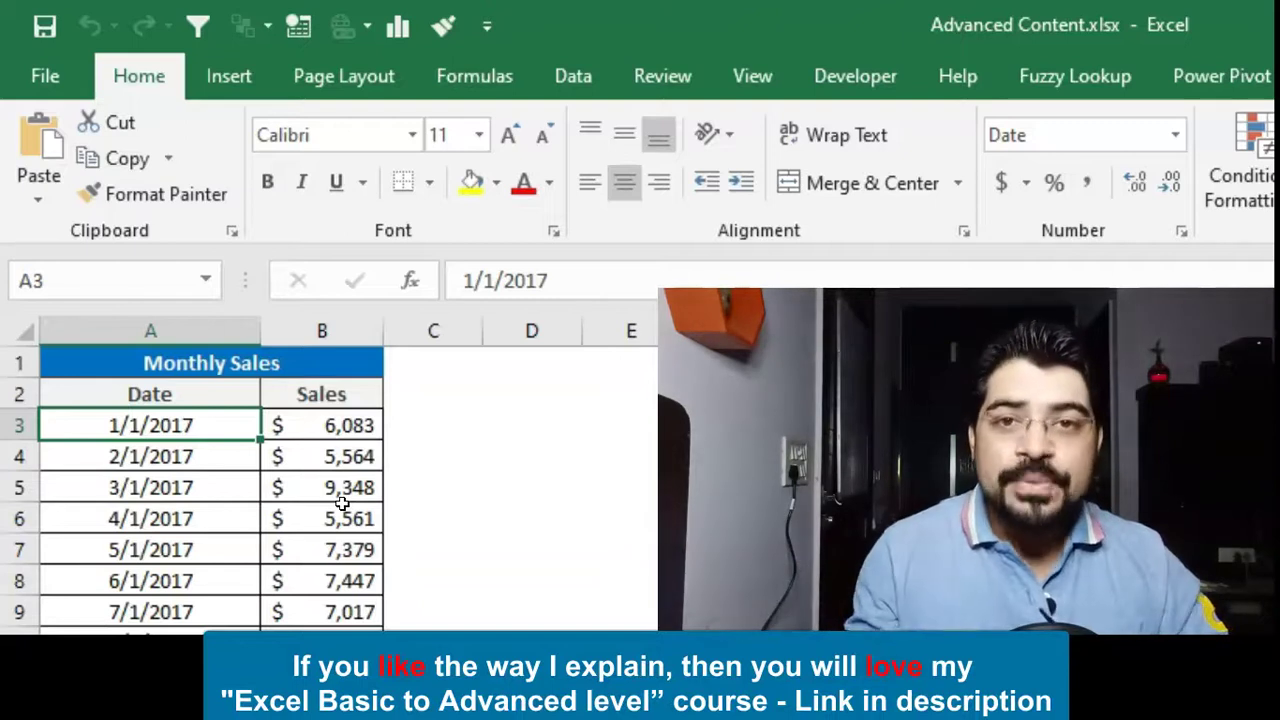
left_click(227, 418)
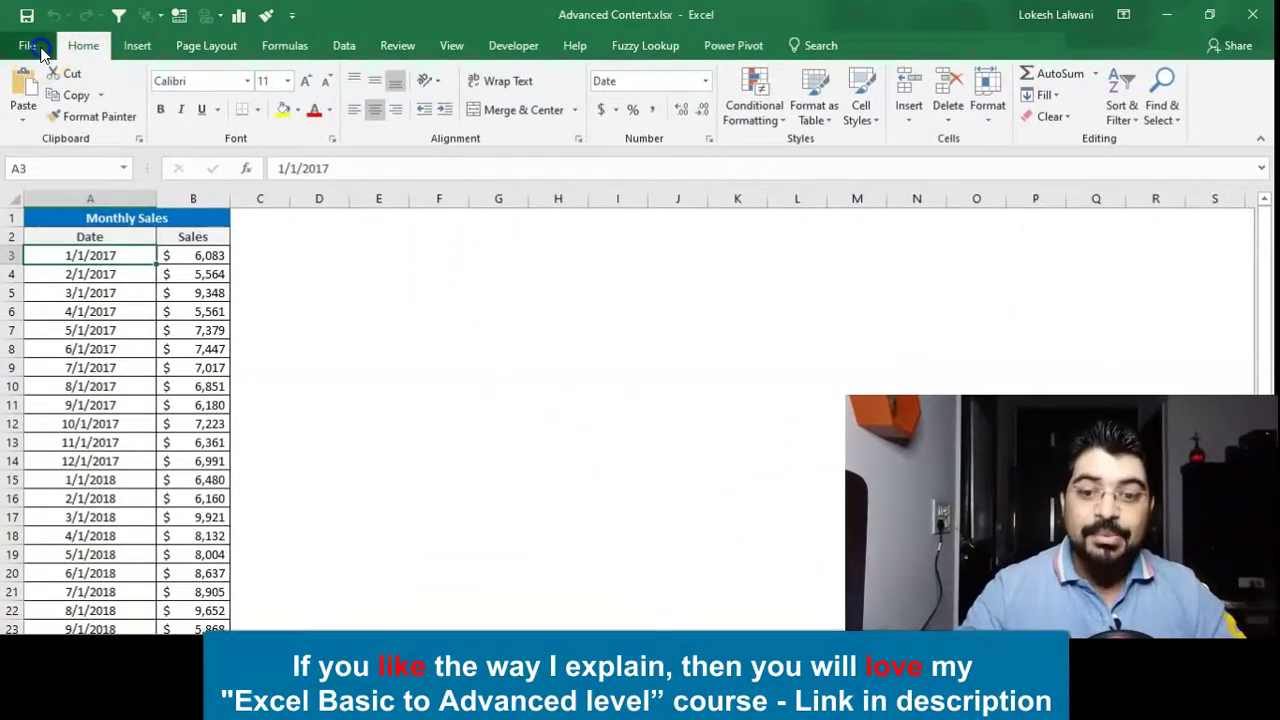
Check the installed Office version in the account information and return to the worksheet
left_click(28, 46)
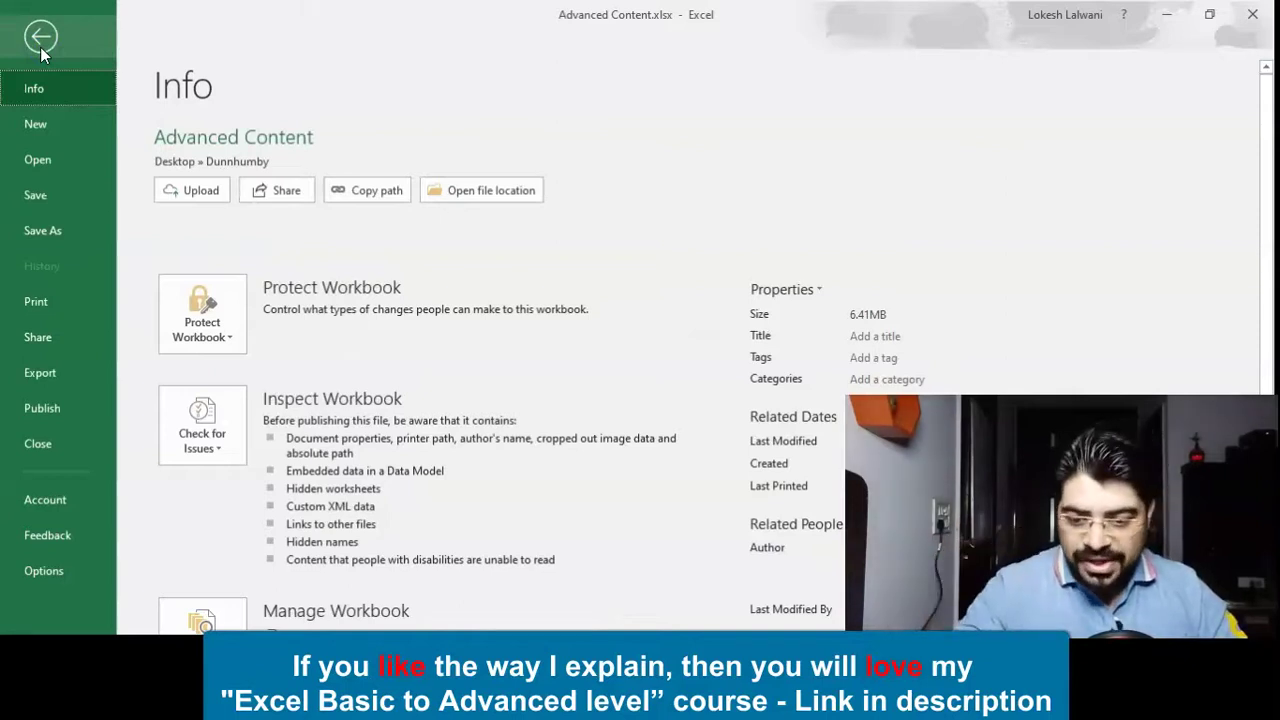
left_click(54, 500)
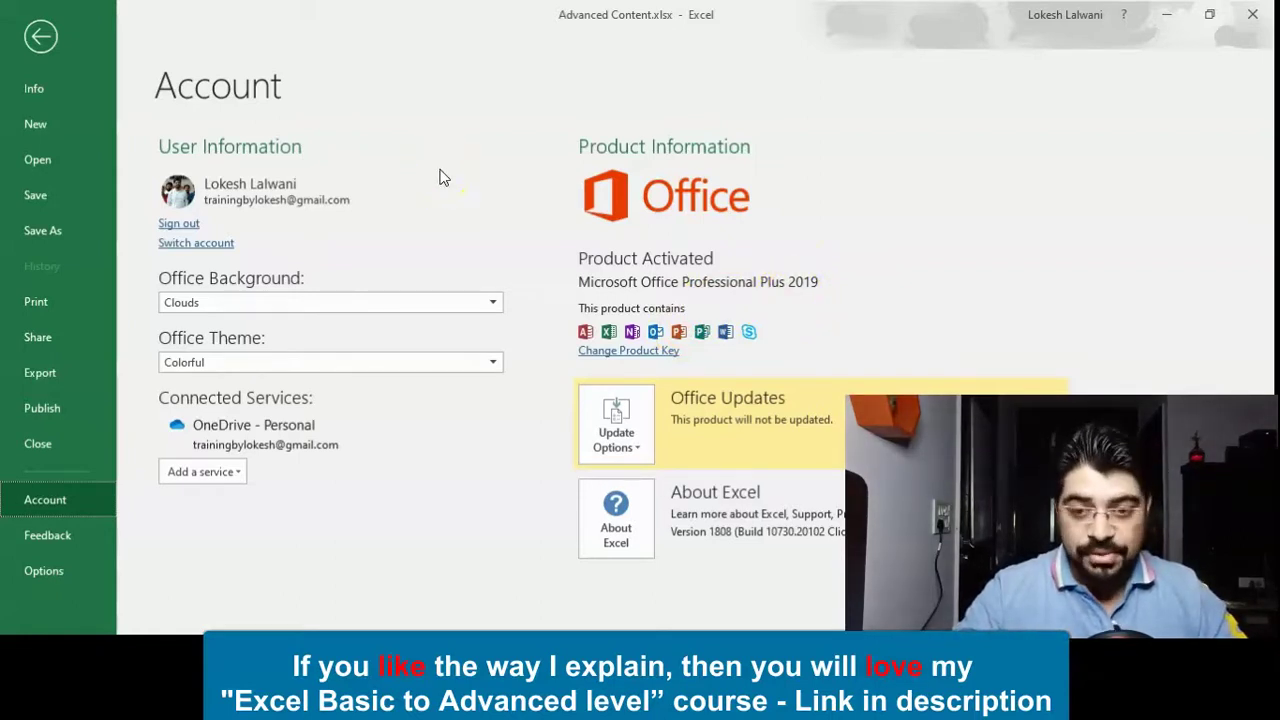
left_click(40, 36)
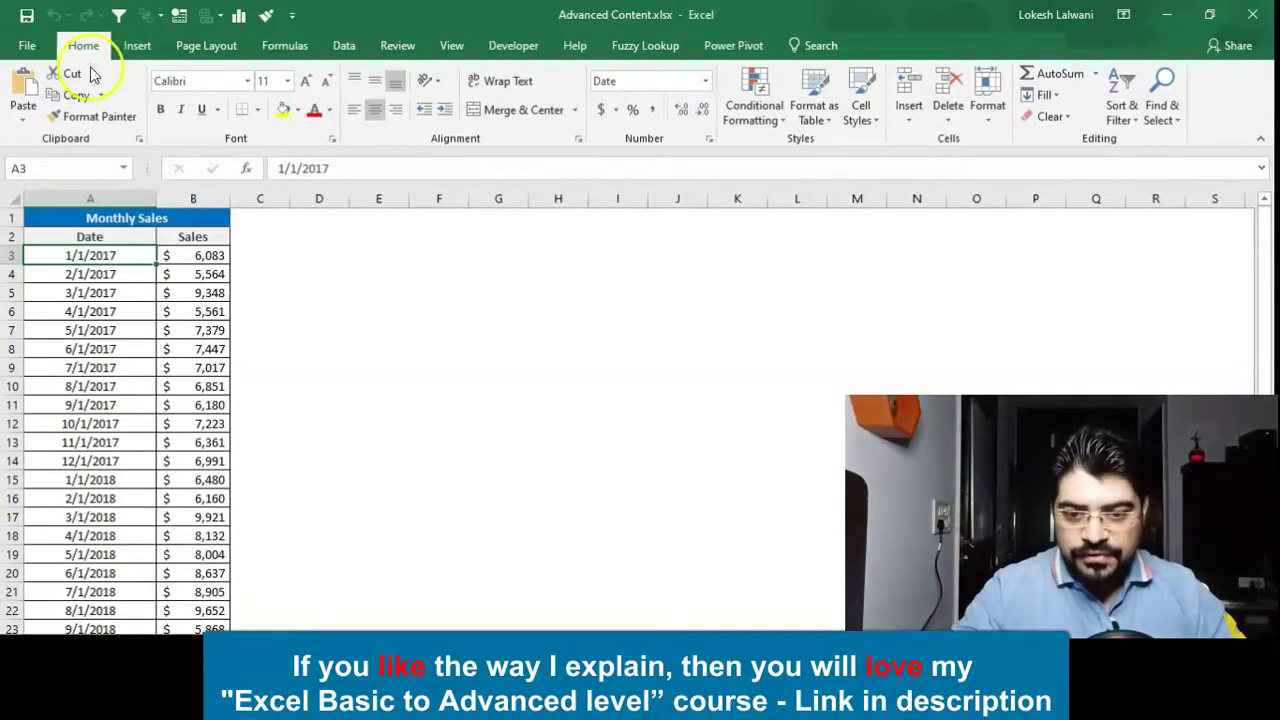
Select the Date and Sales data with headers (A2:B26) and start a Forecast Sheet from it with the options expanded
left_click_drag(110, 234, 194, 236)
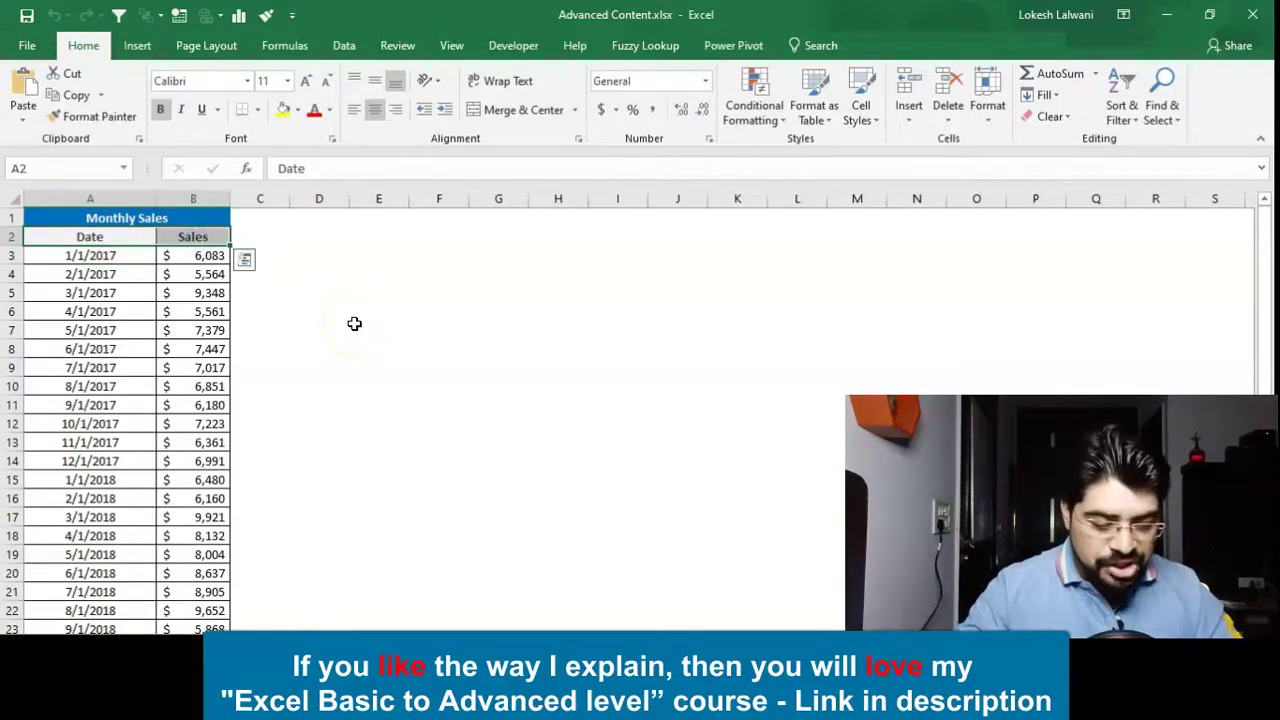
key("ctrl+shift+Down")
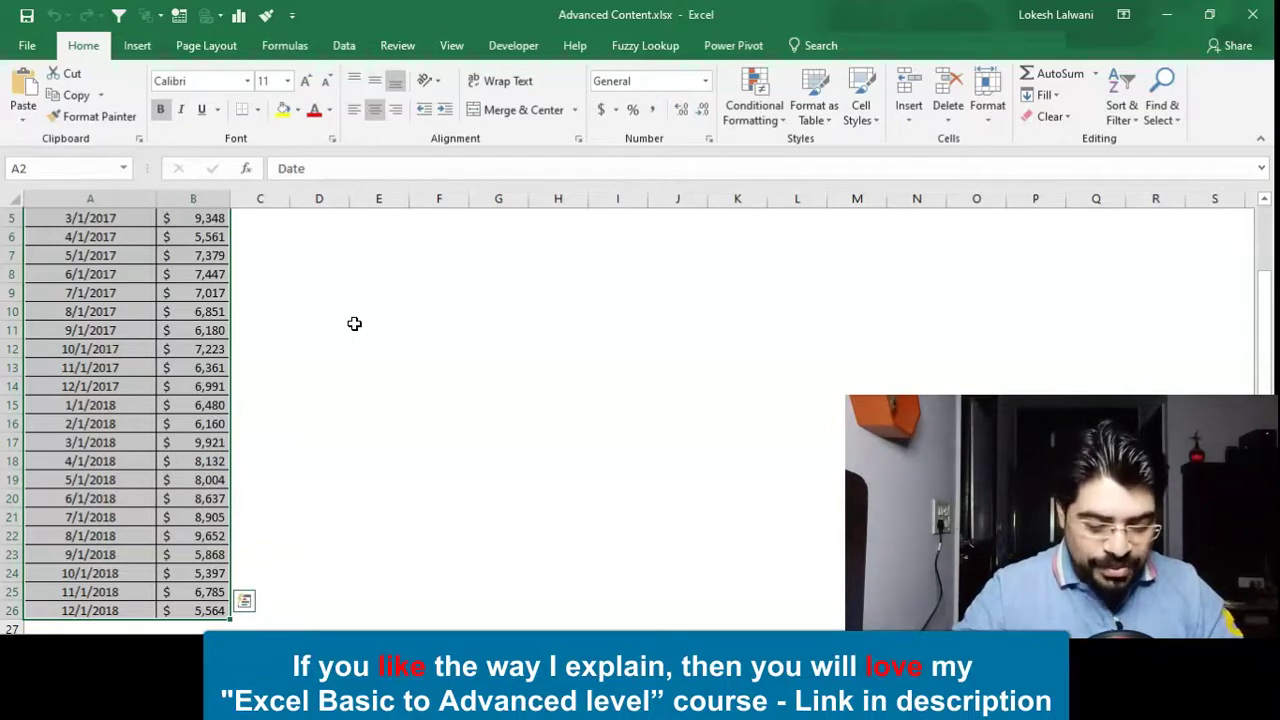
scroll(354, 323, "up", 2)
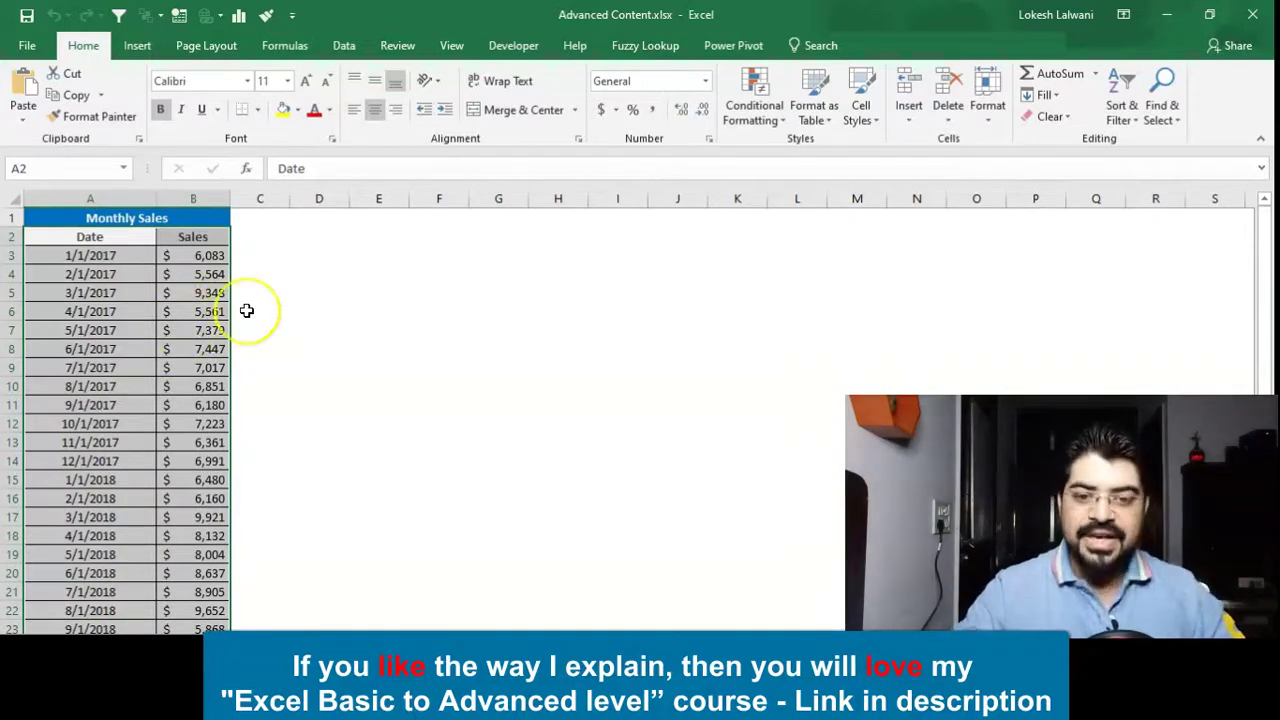
left_click(344, 47)
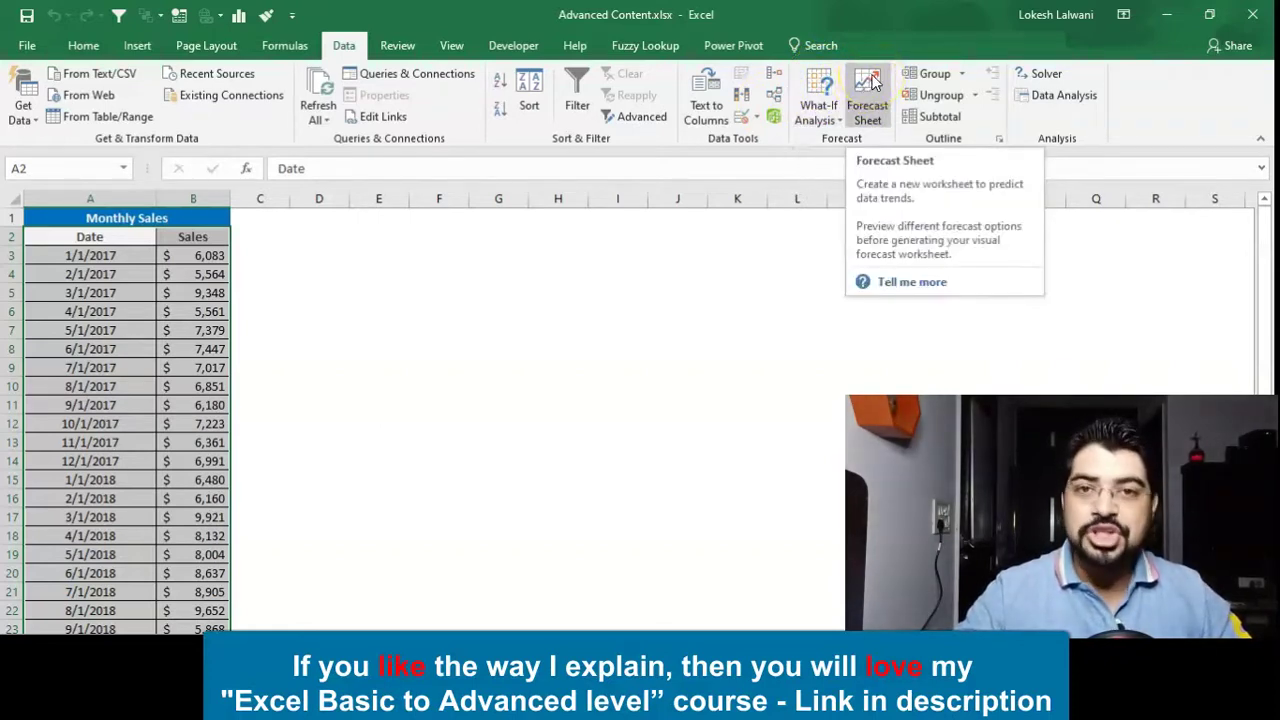
left_click(870, 90)
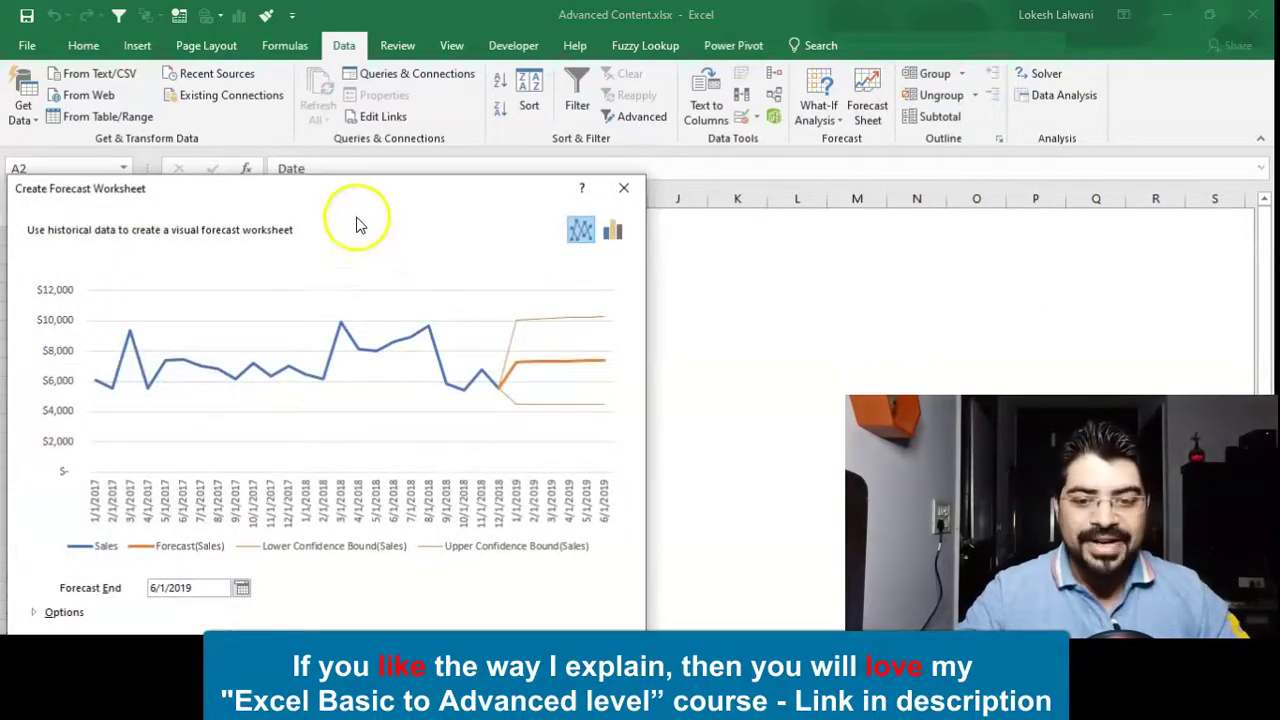
left_click_drag(171, 185, 533, 52)
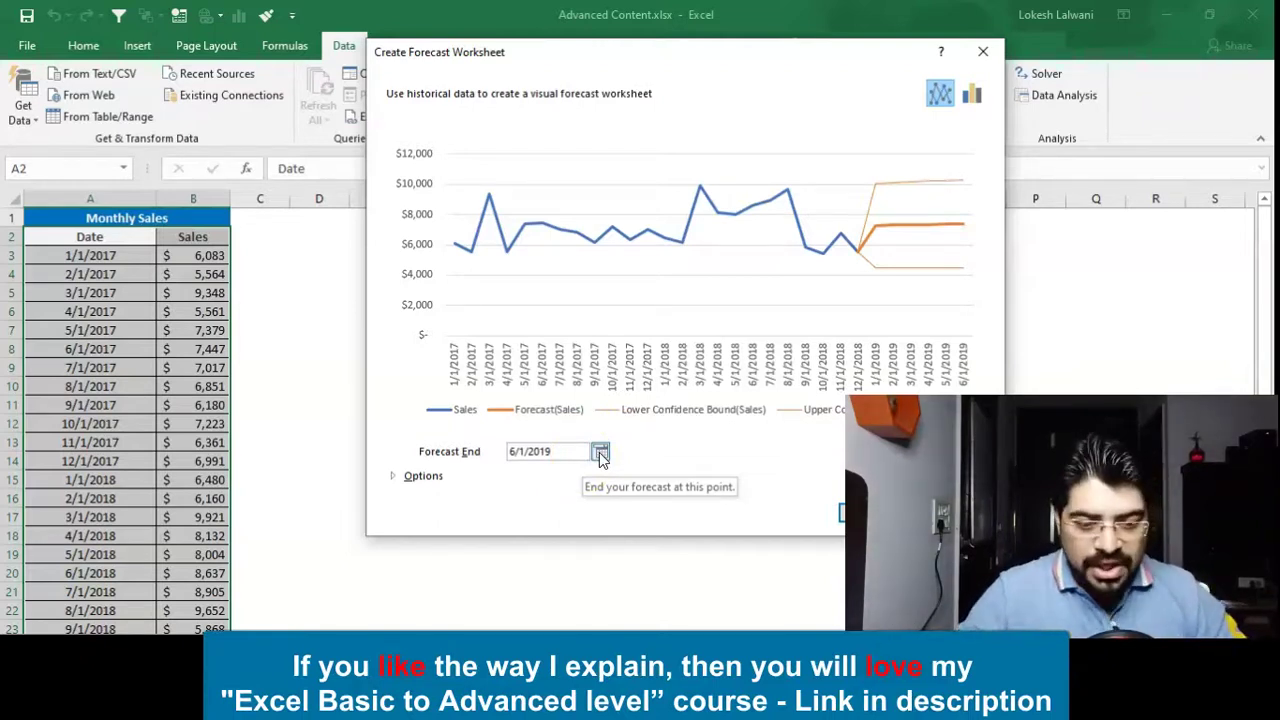
left_click(423, 477)
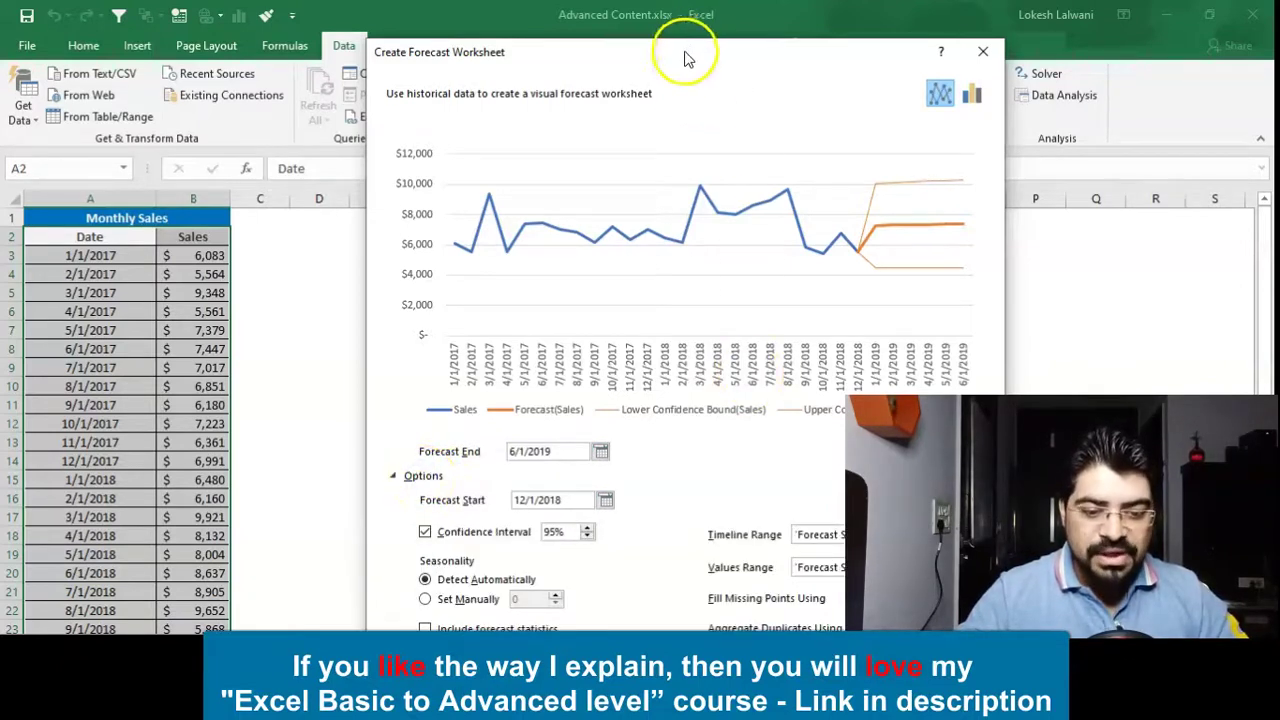
left_click_drag(686, 51, 664, 29)
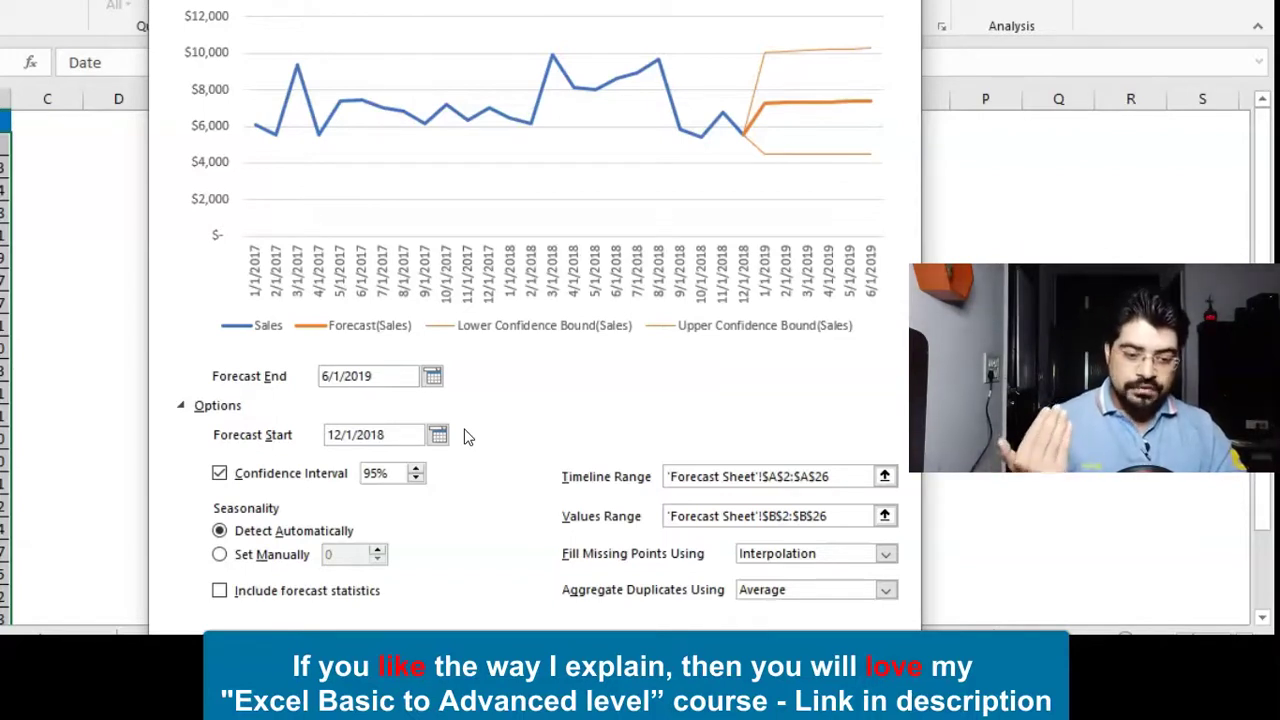
Set the forecast start date to 10/1/2018
left_click(438, 435)
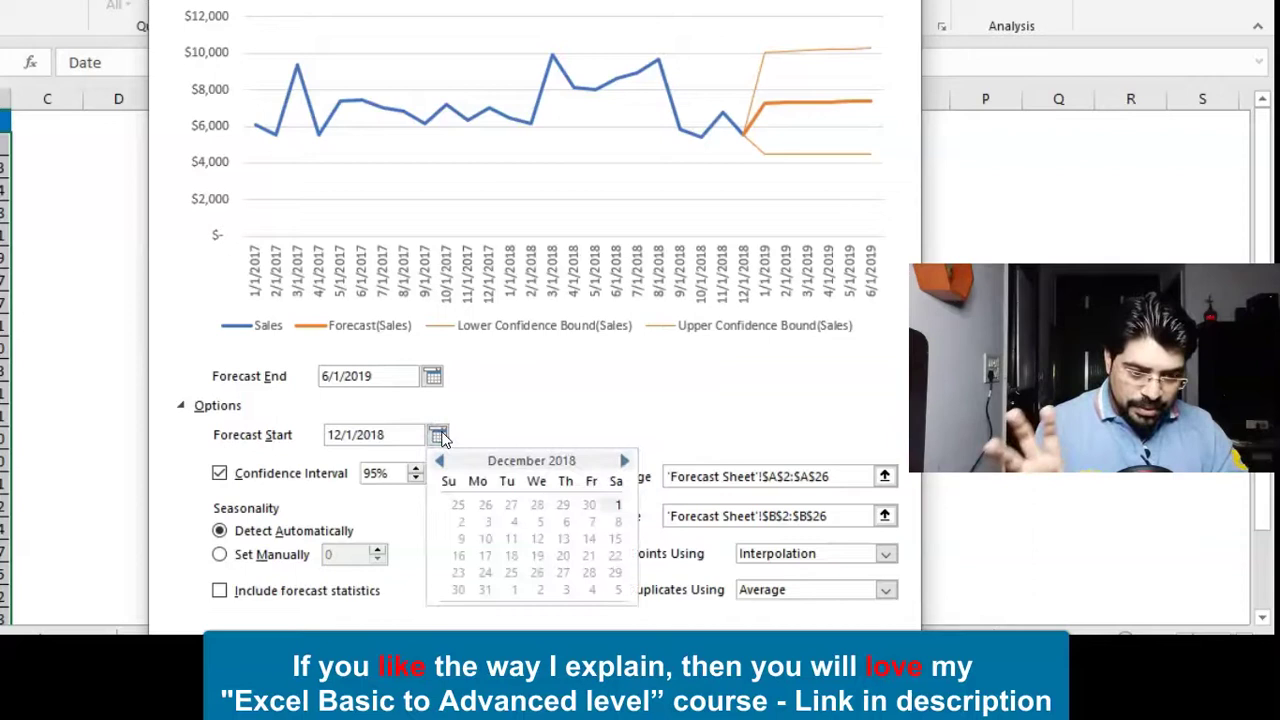
left_click(439, 461)
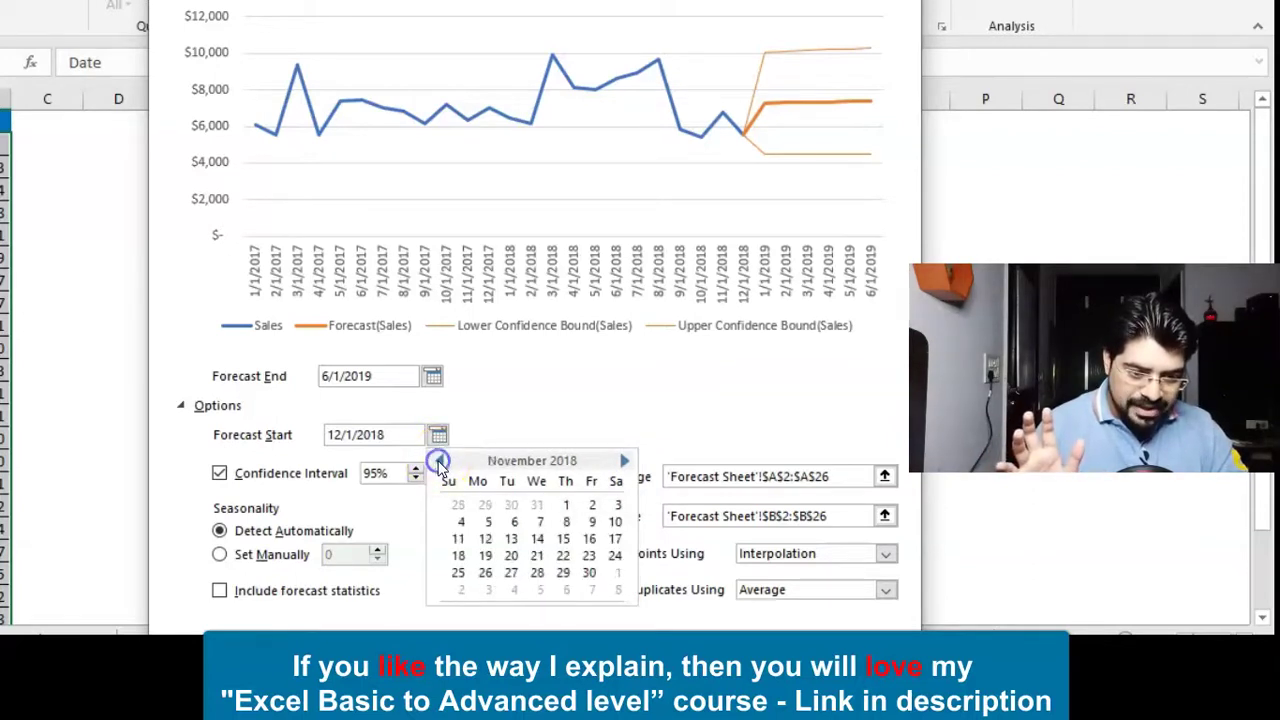
left_click(439, 461)
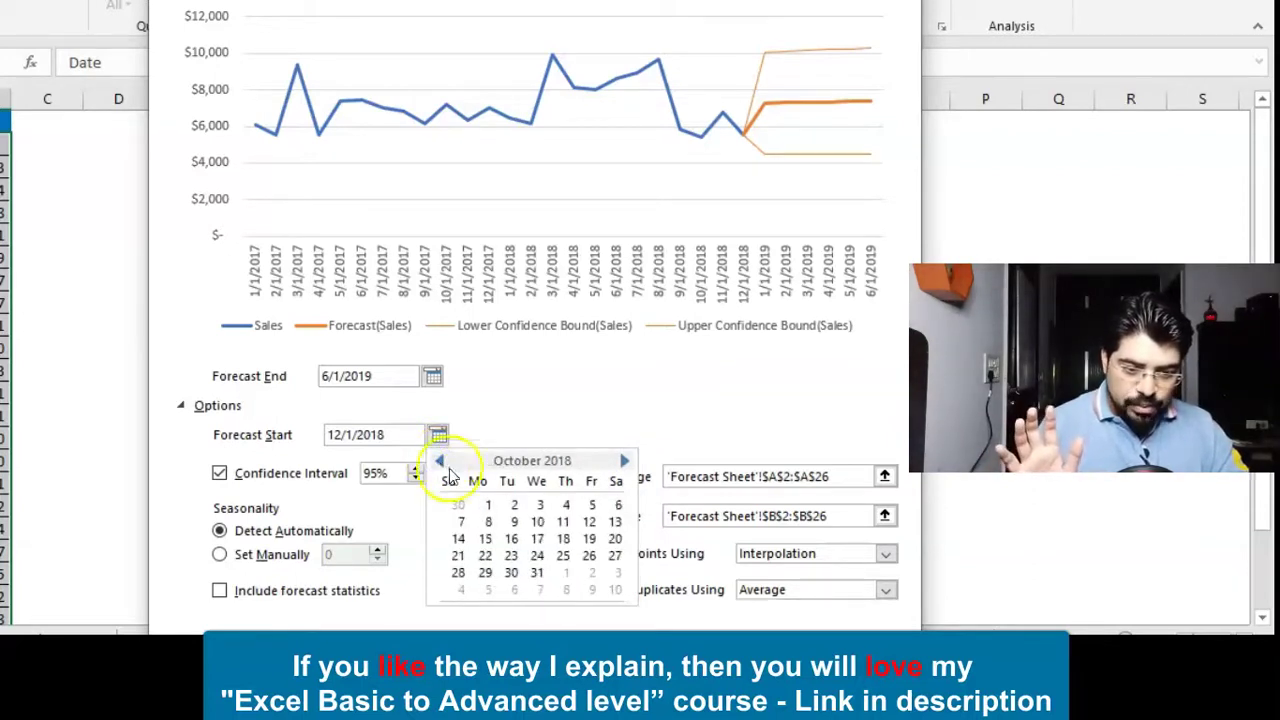
left_click(488, 507)
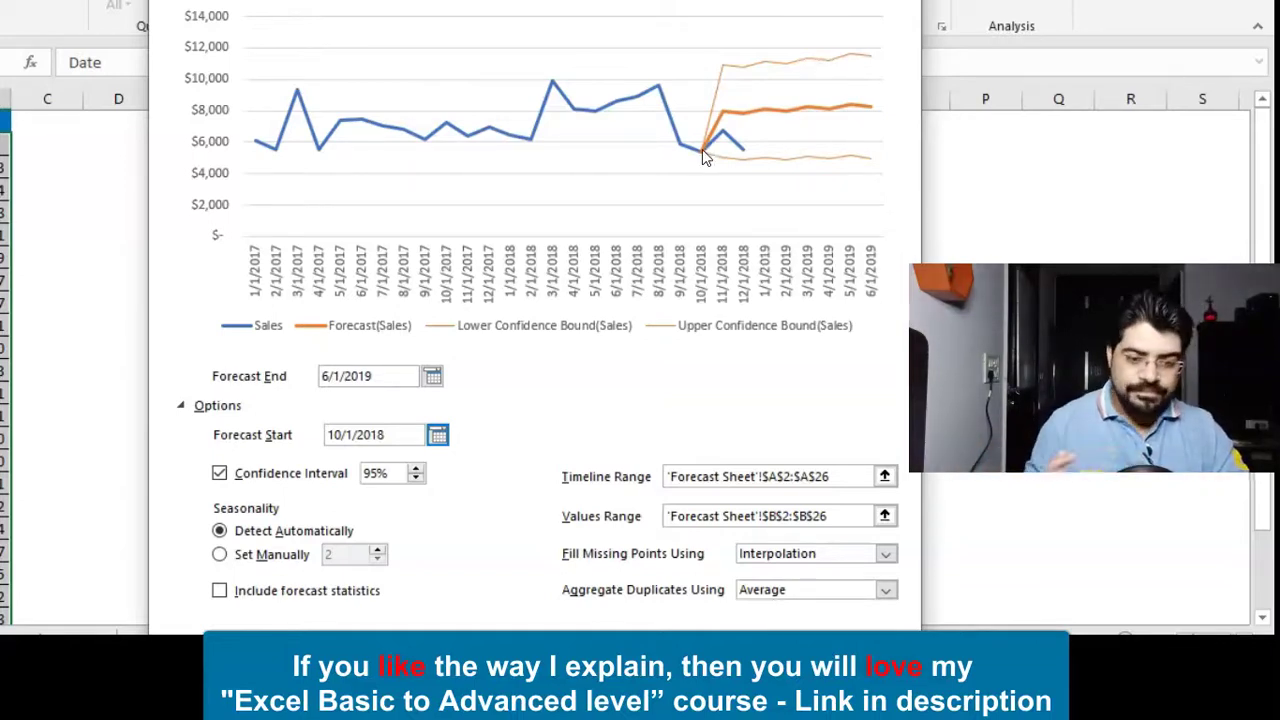
Return the forecast start date to 12/1/2018
left_click(441, 437)
left_click(627, 459)
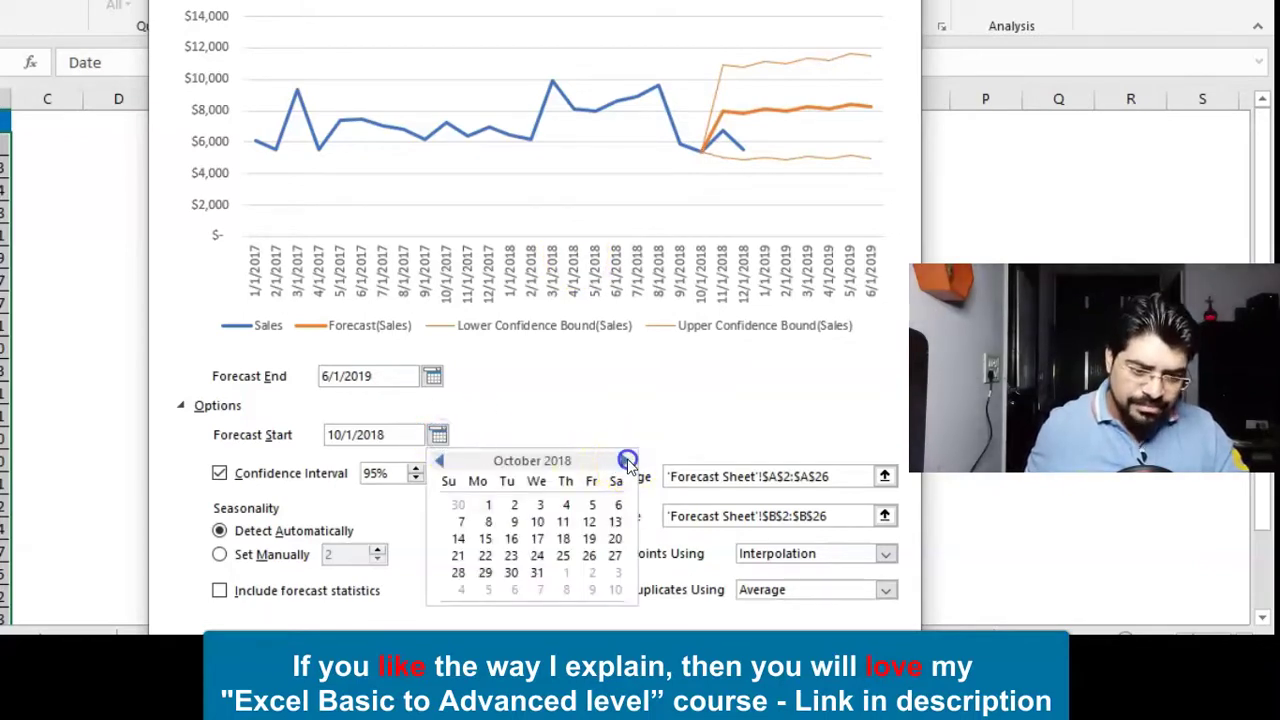
left_click(627, 459)
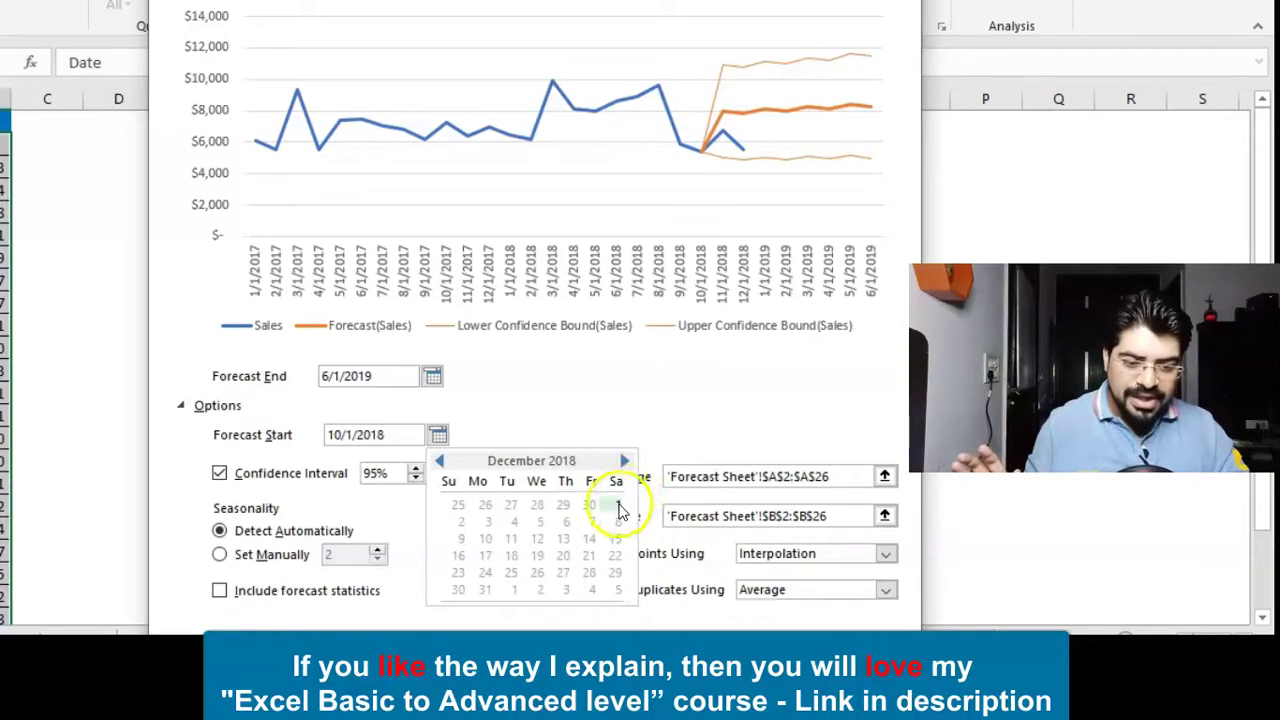
left_click(618, 506)
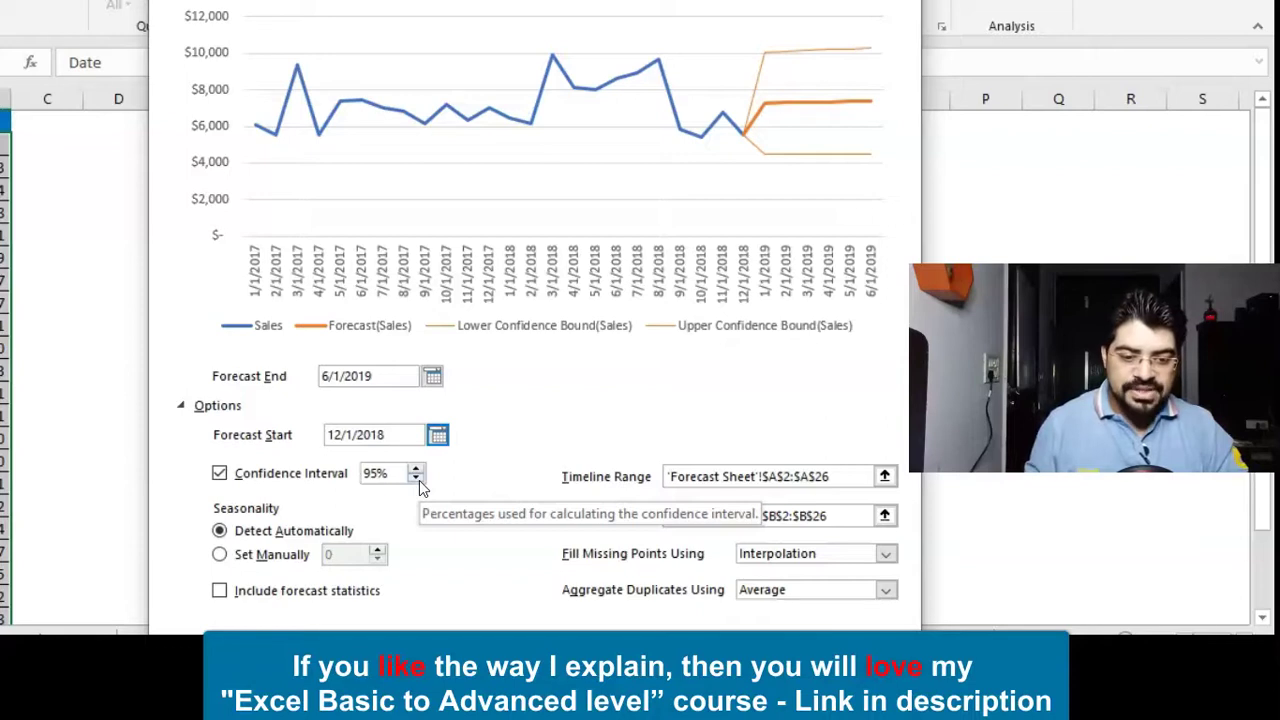
Set the forecast's confidence interval to 75%
left_click(370, 474)
key("BackSpace")
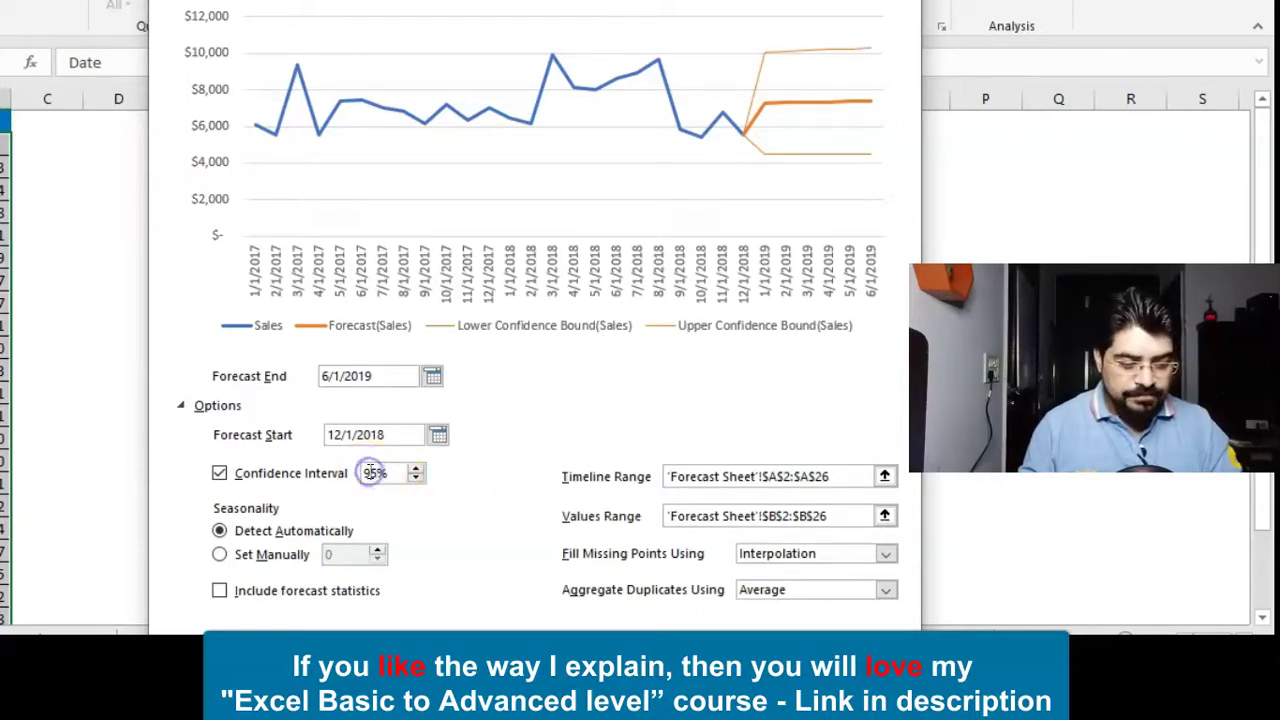
type("7")
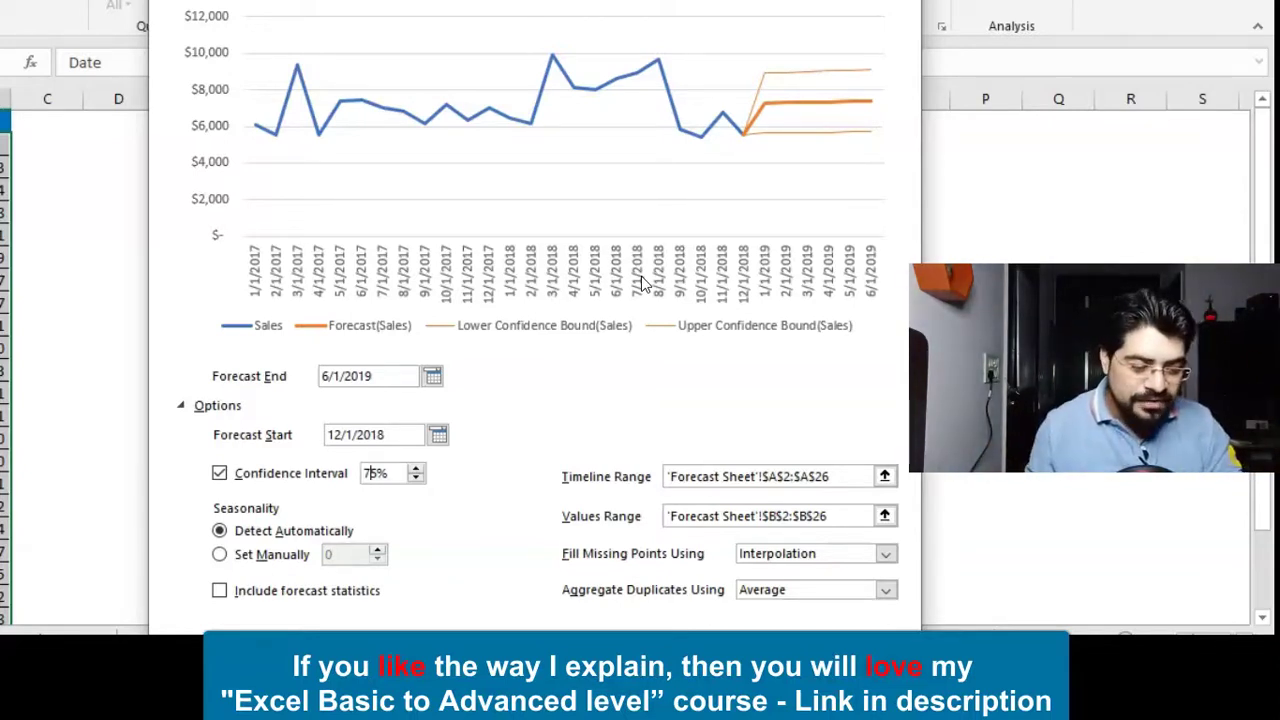
Restore the forecast's confidence interval to 95%
key("BackSpace")
type("9")
left_click(610, 405)
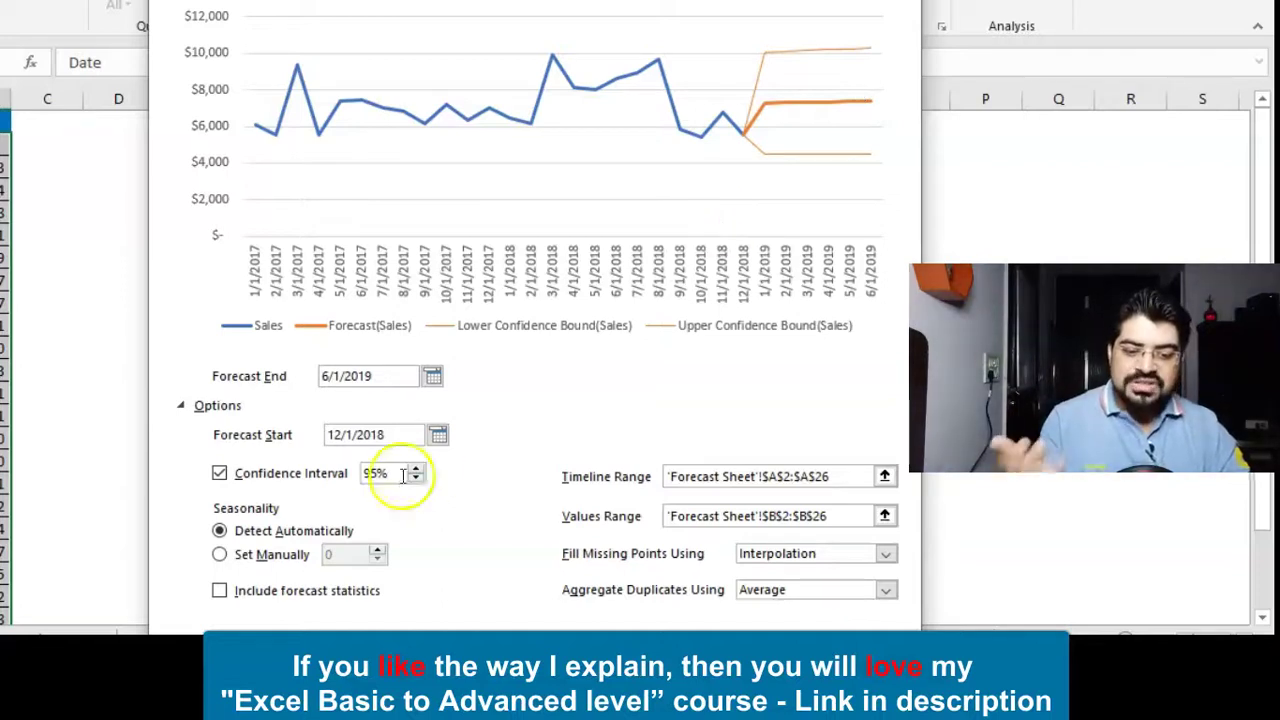
Set the forecast's seasonality manually to 3 and include the forecast statistics
left_click(220, 558)
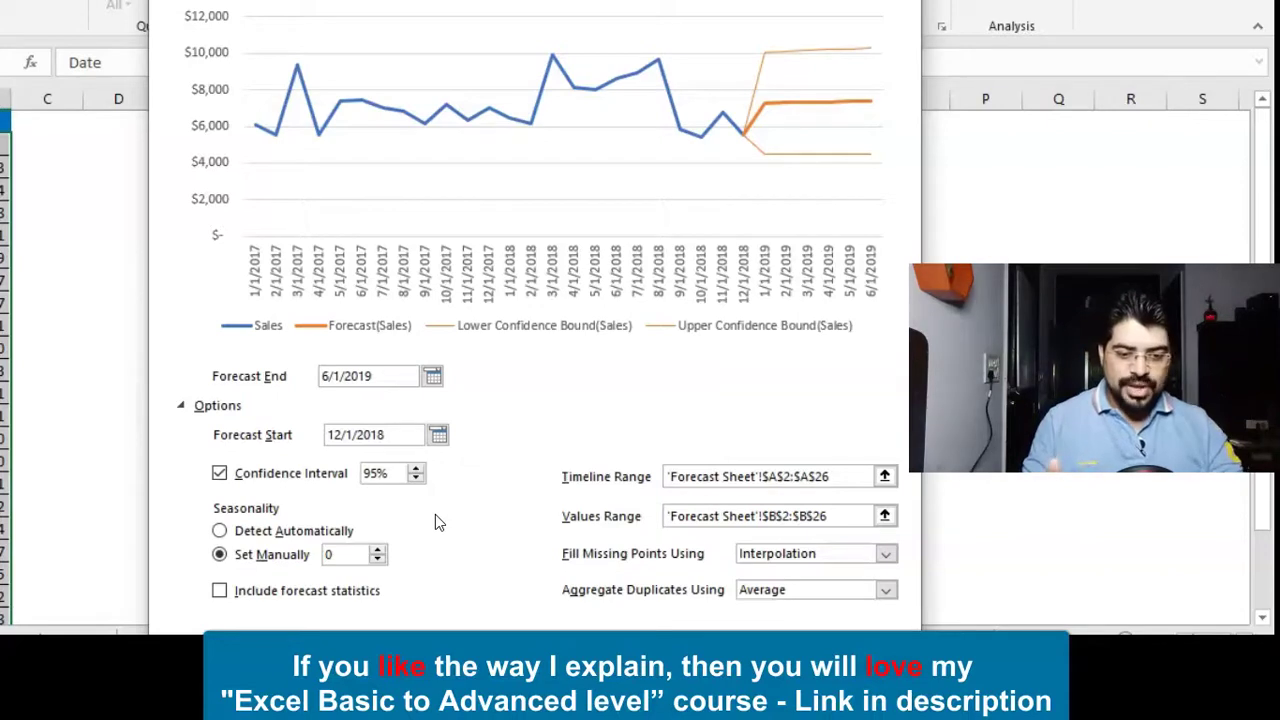
left_click(408, 530)
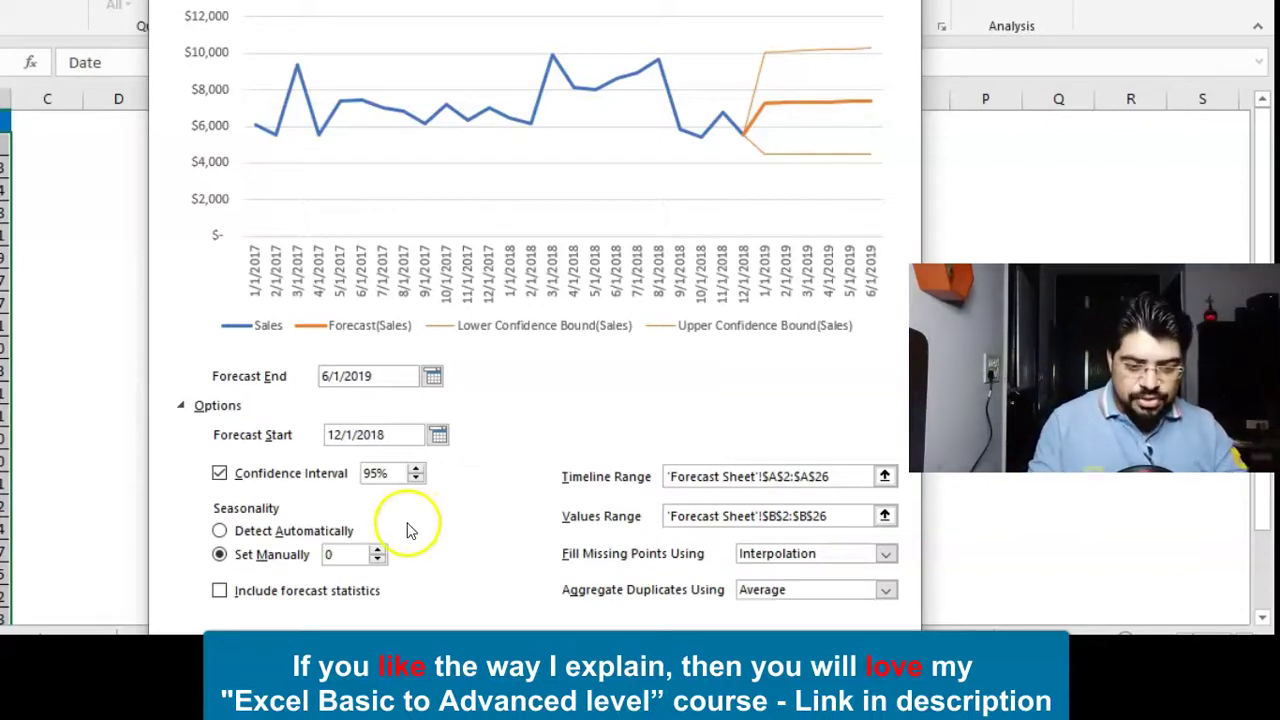
double_click(328, 554)
type("3")
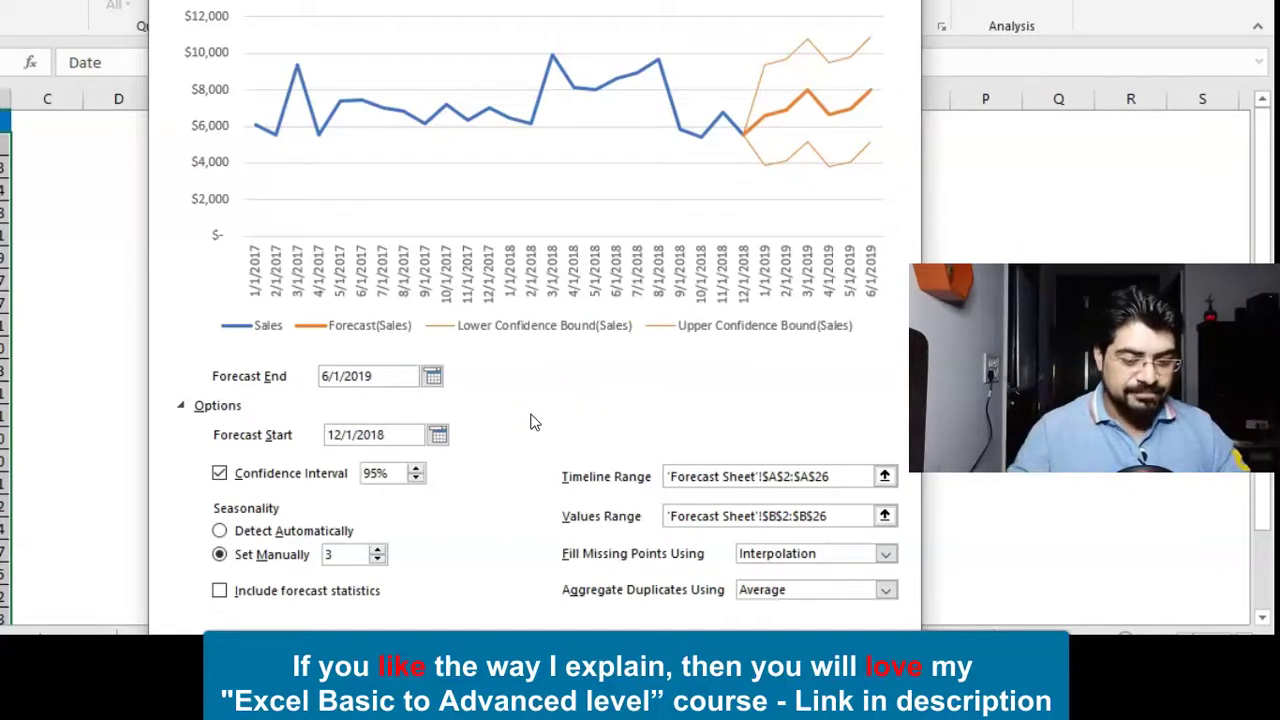
left_click(219, 591)
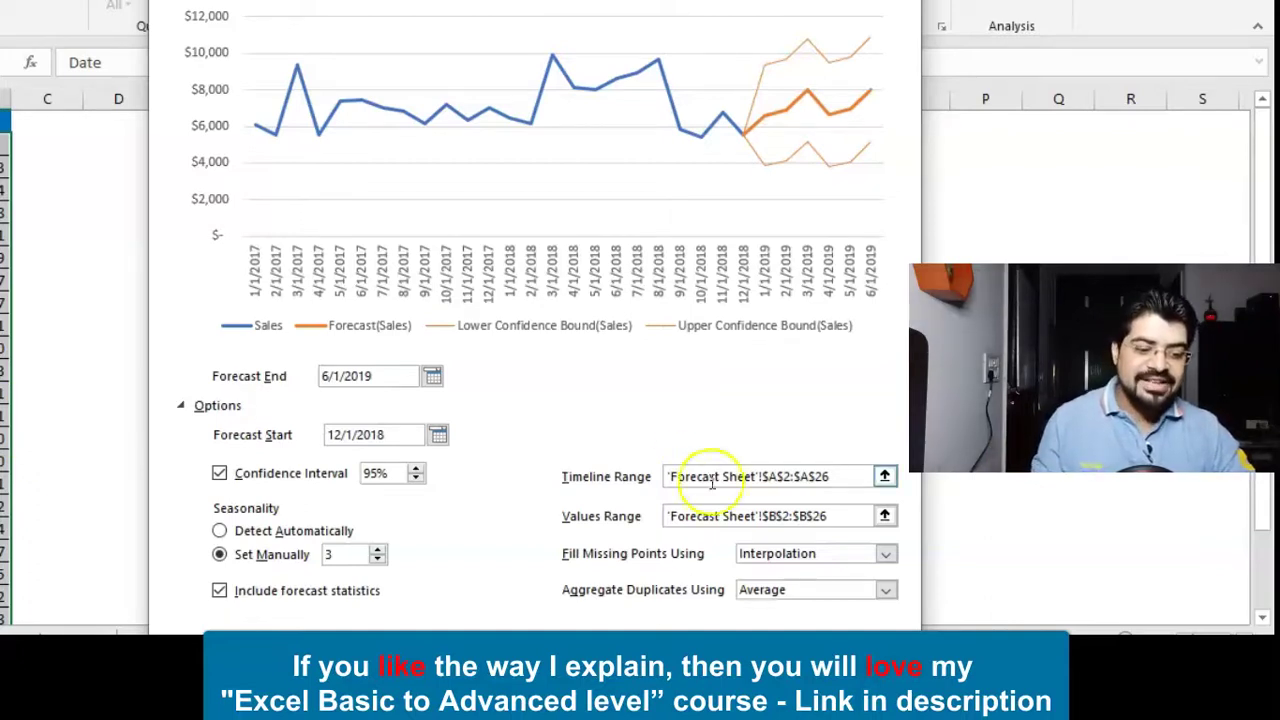
Try Zeros as the method for filling missing points and switch back to Interpolation
left_click(826, 556)
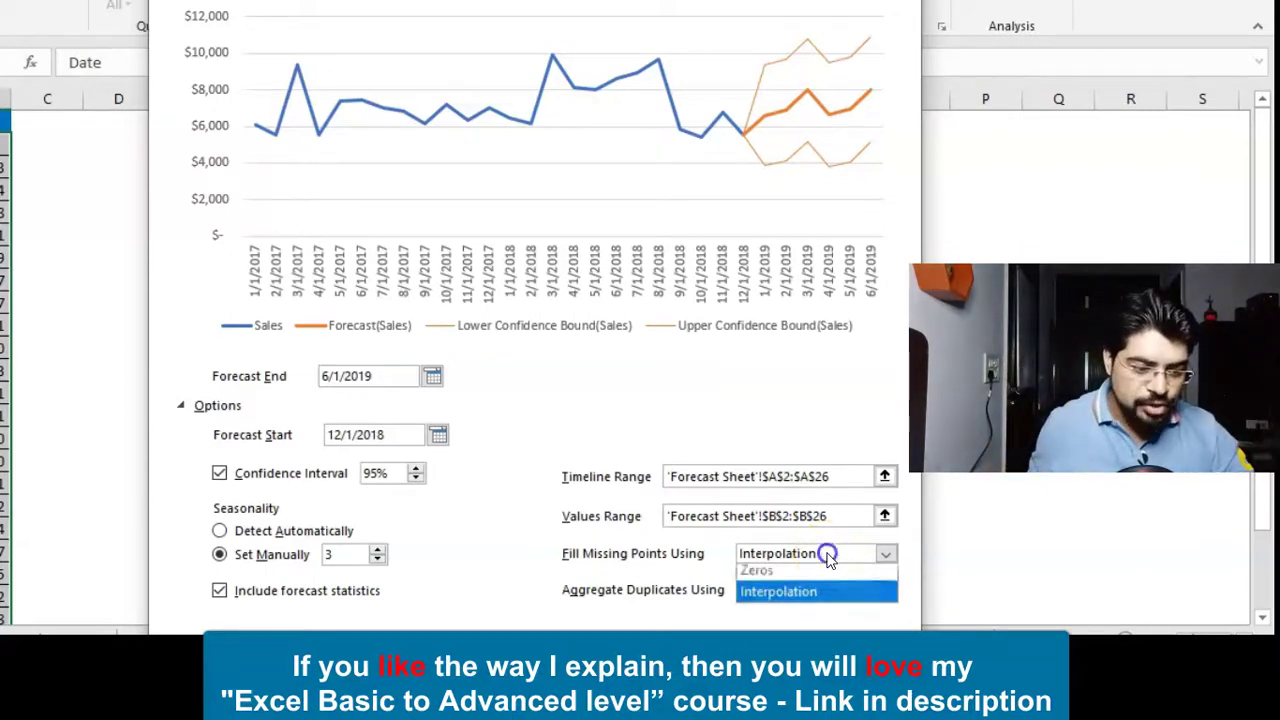
left_click(803, 575)
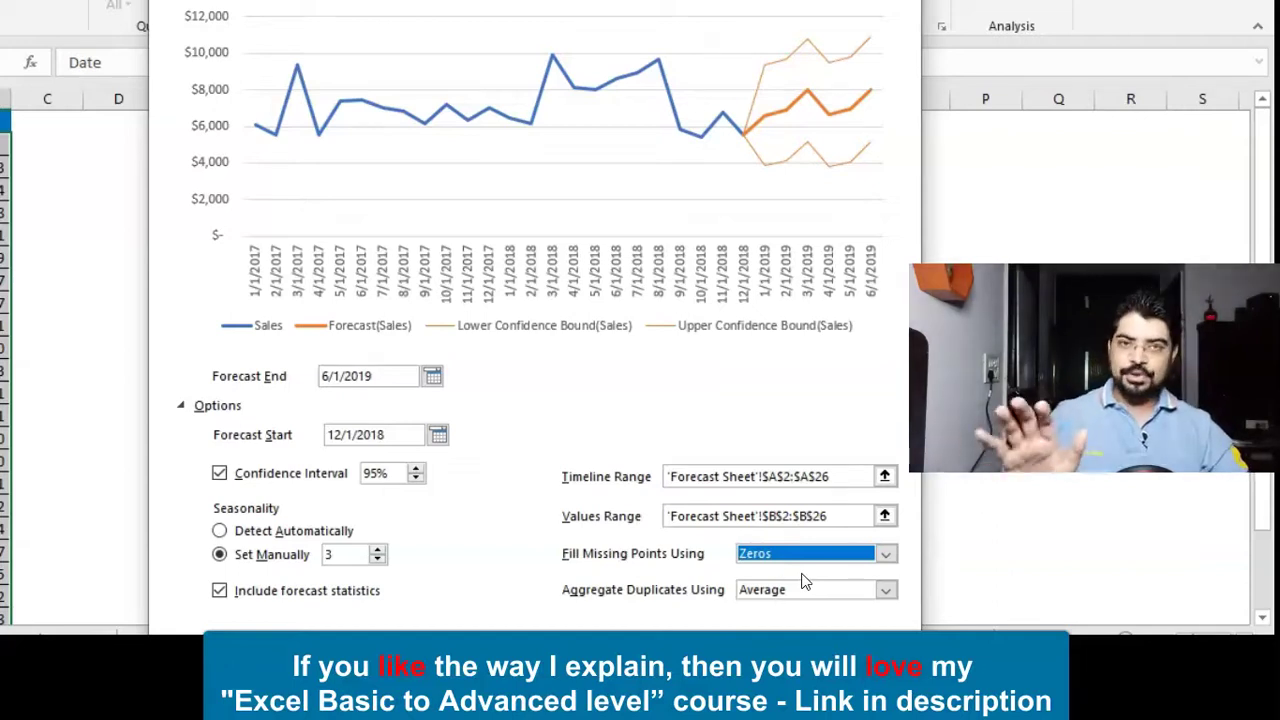
left_click(829, 557)
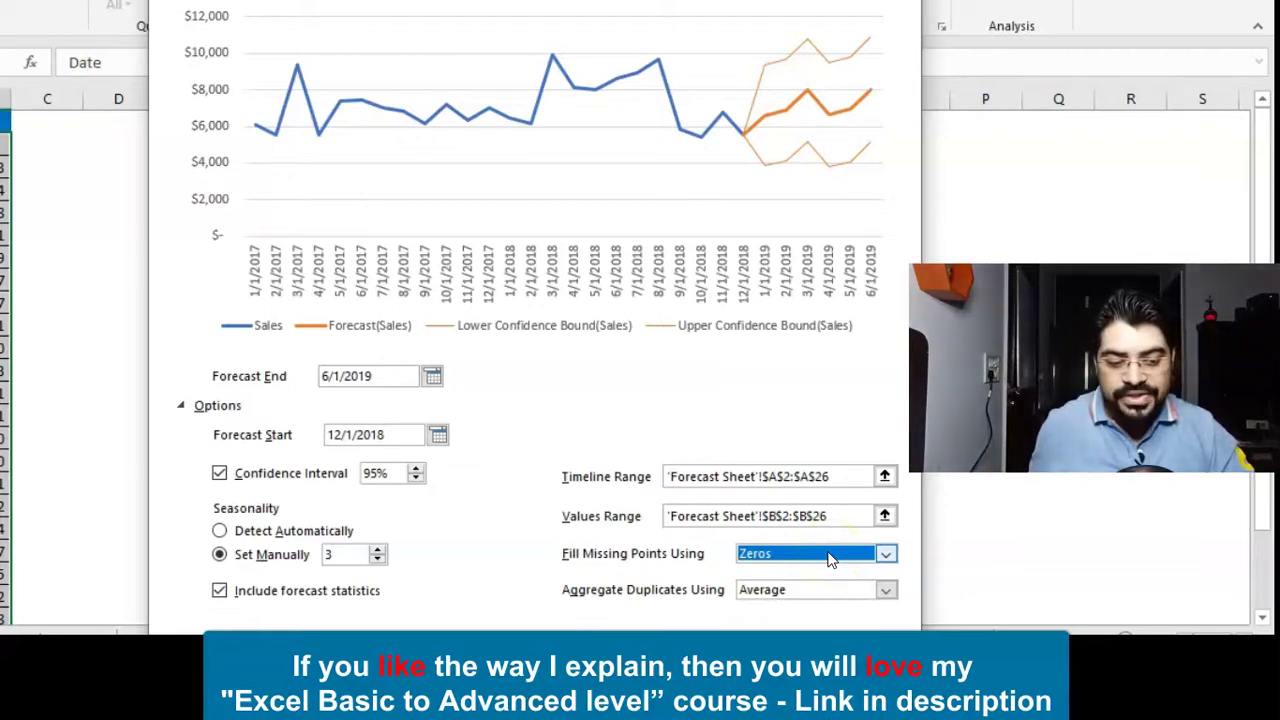
left_click(829, 556)
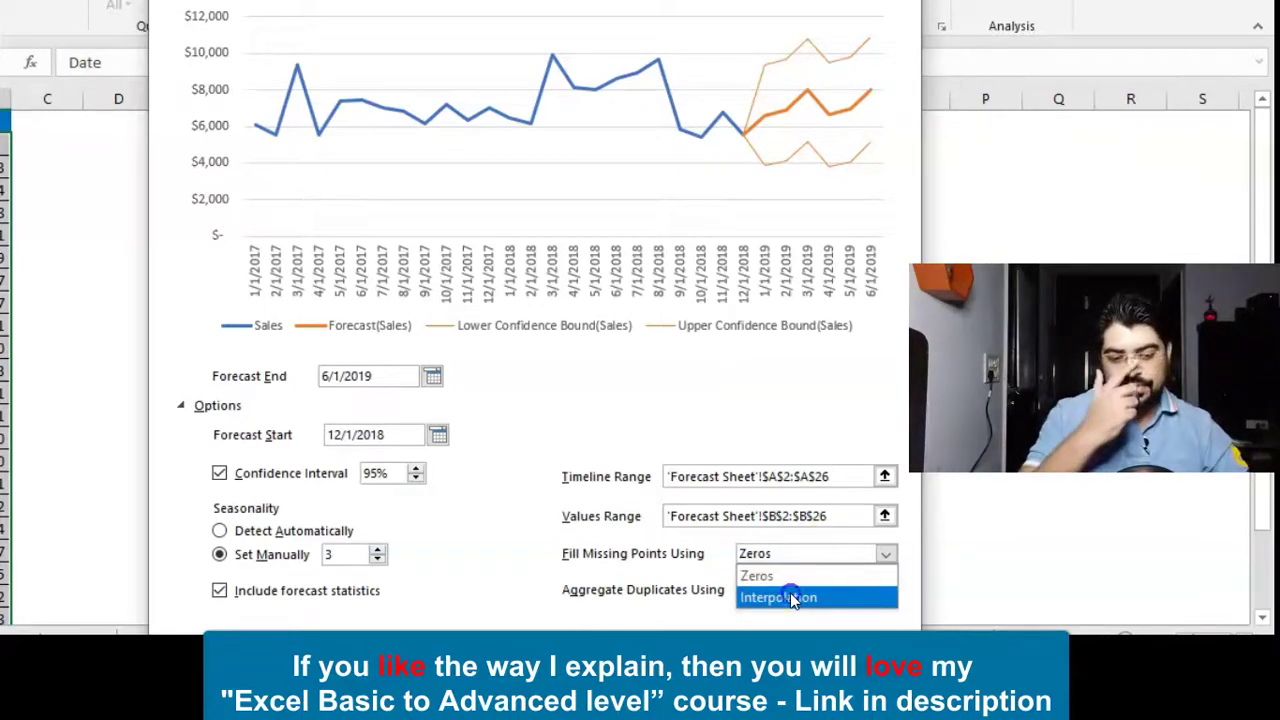
left_click(790, 592)
left_click(778, 435)
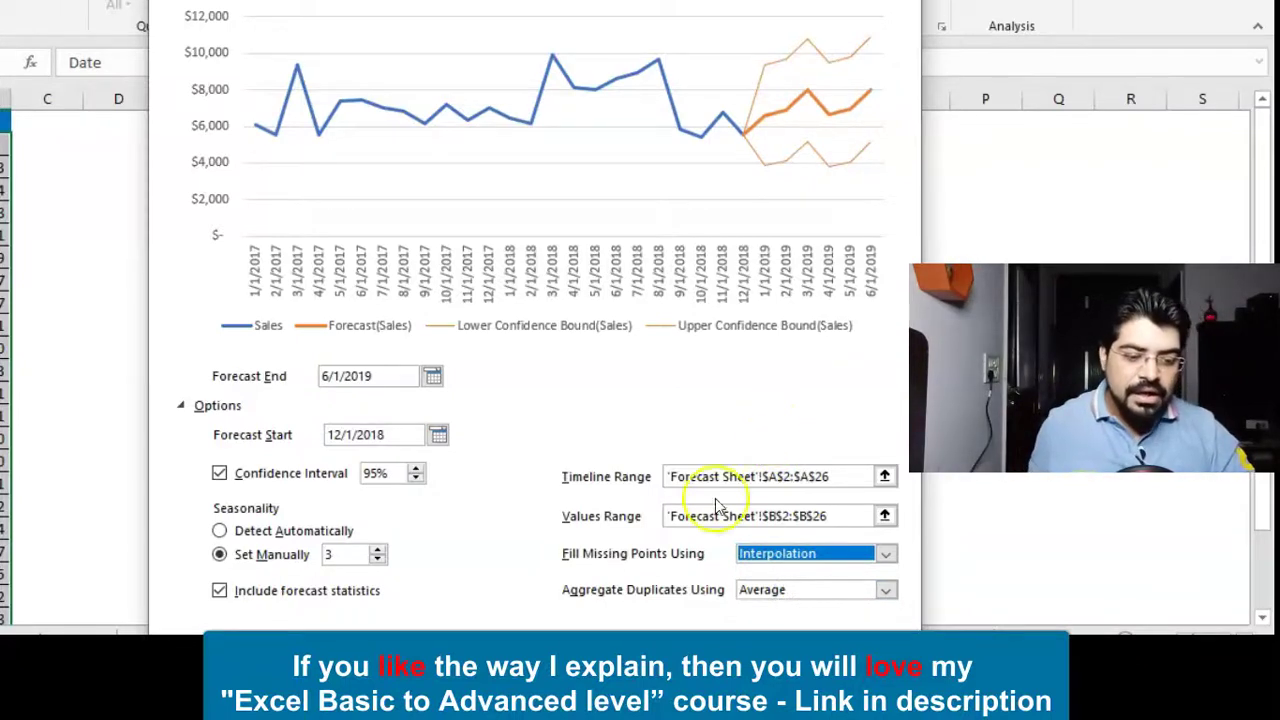
left_click(607, 622)
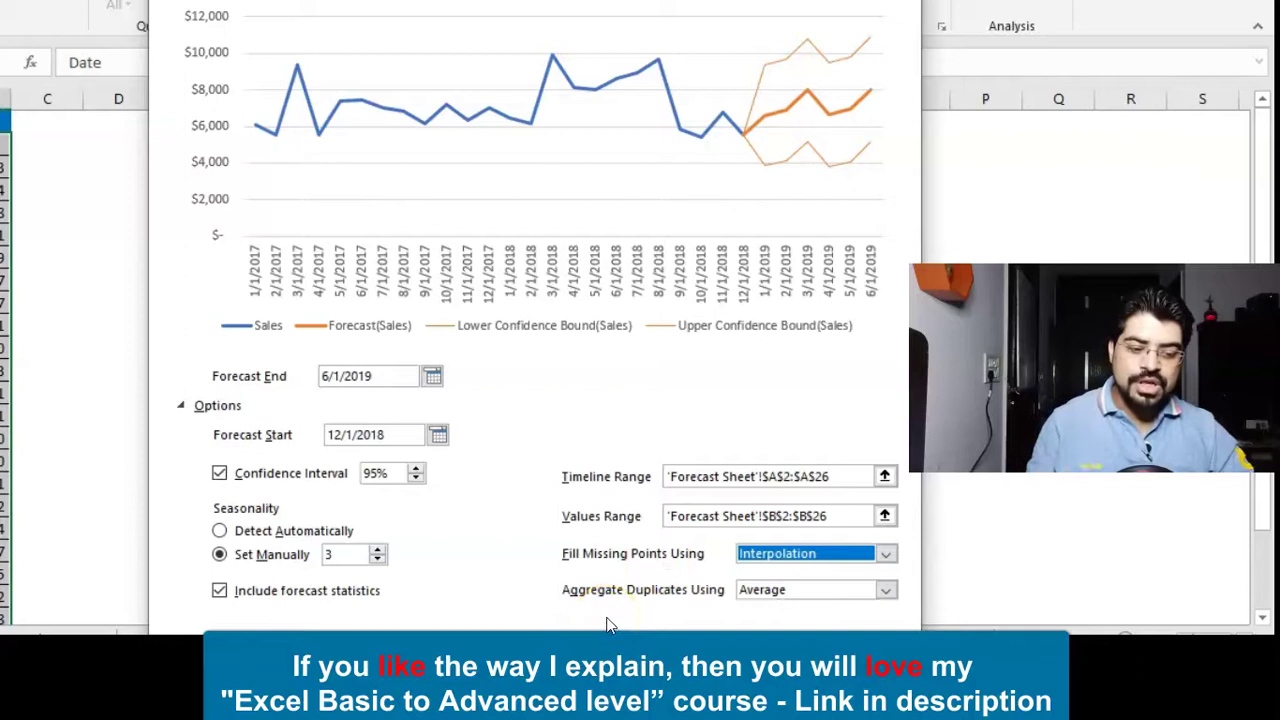
Review the methods for aggregating duplicates in the forecast and keep Average
left_click(790, 593)
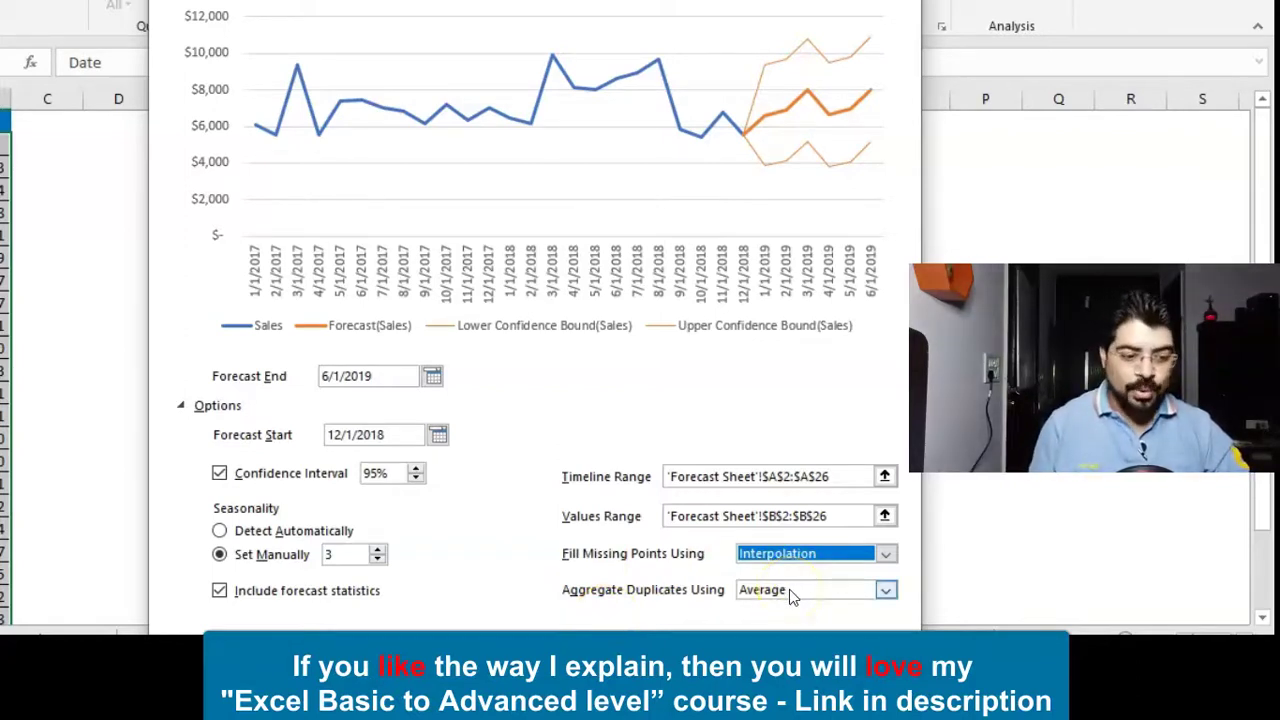
left_click(790, 592)
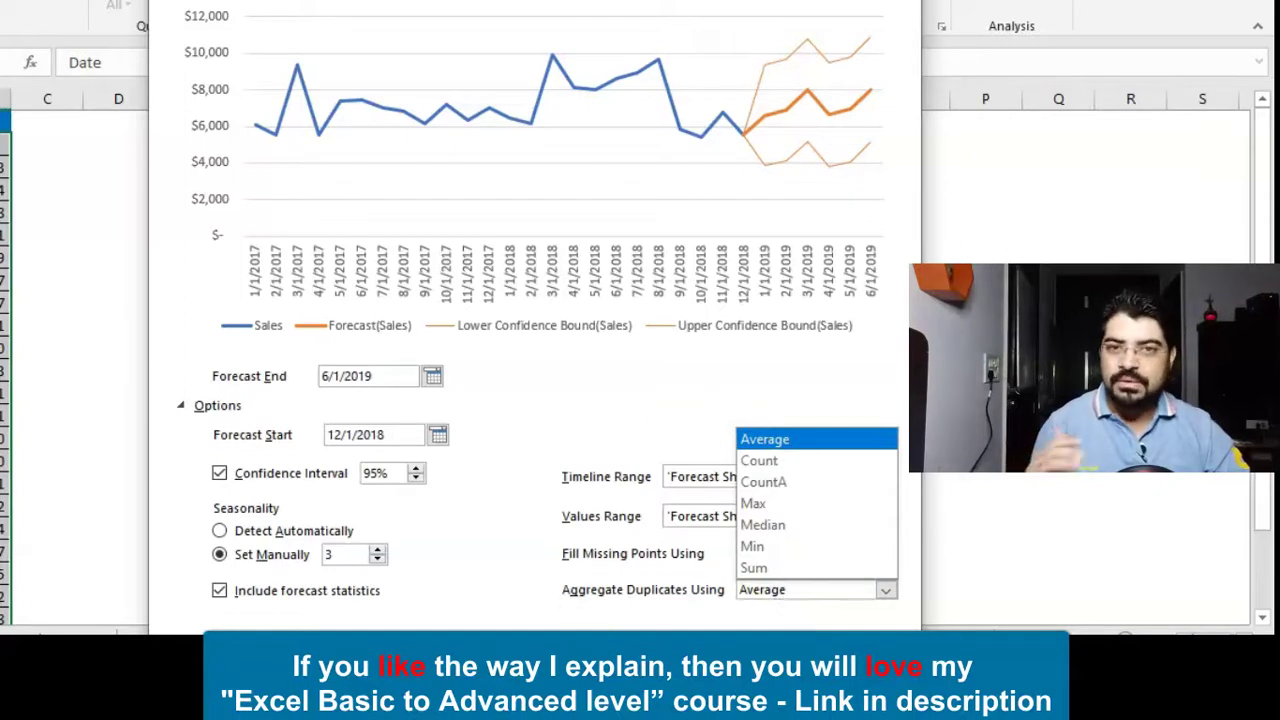
key("Return")
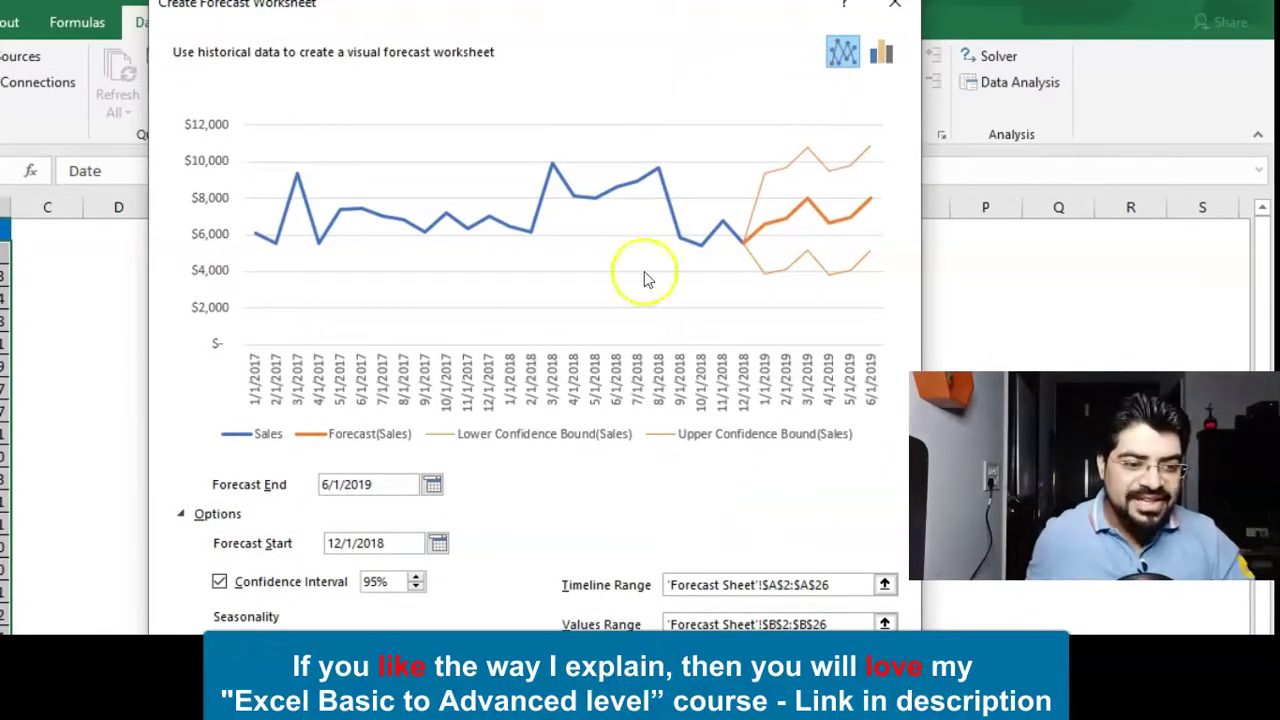
Try the column chart for the forecast preview and switch back to the line chart
left_click(886, 51)
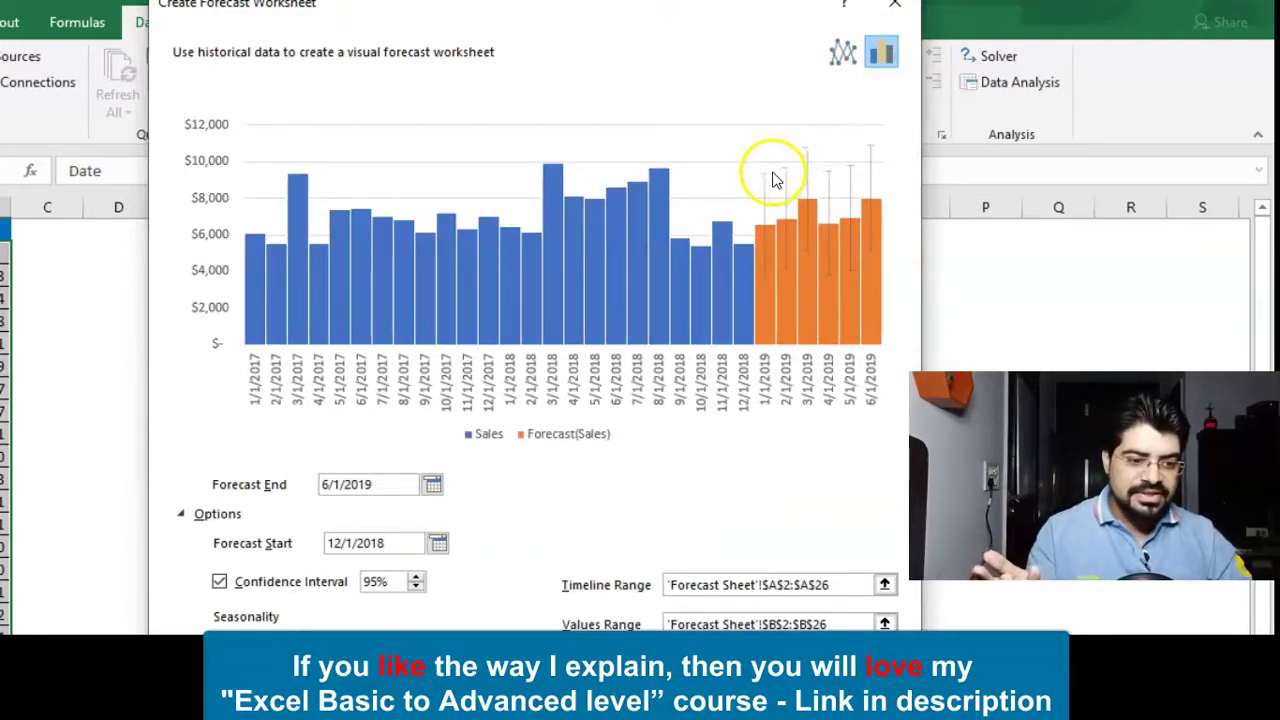
left_click(768, 245)
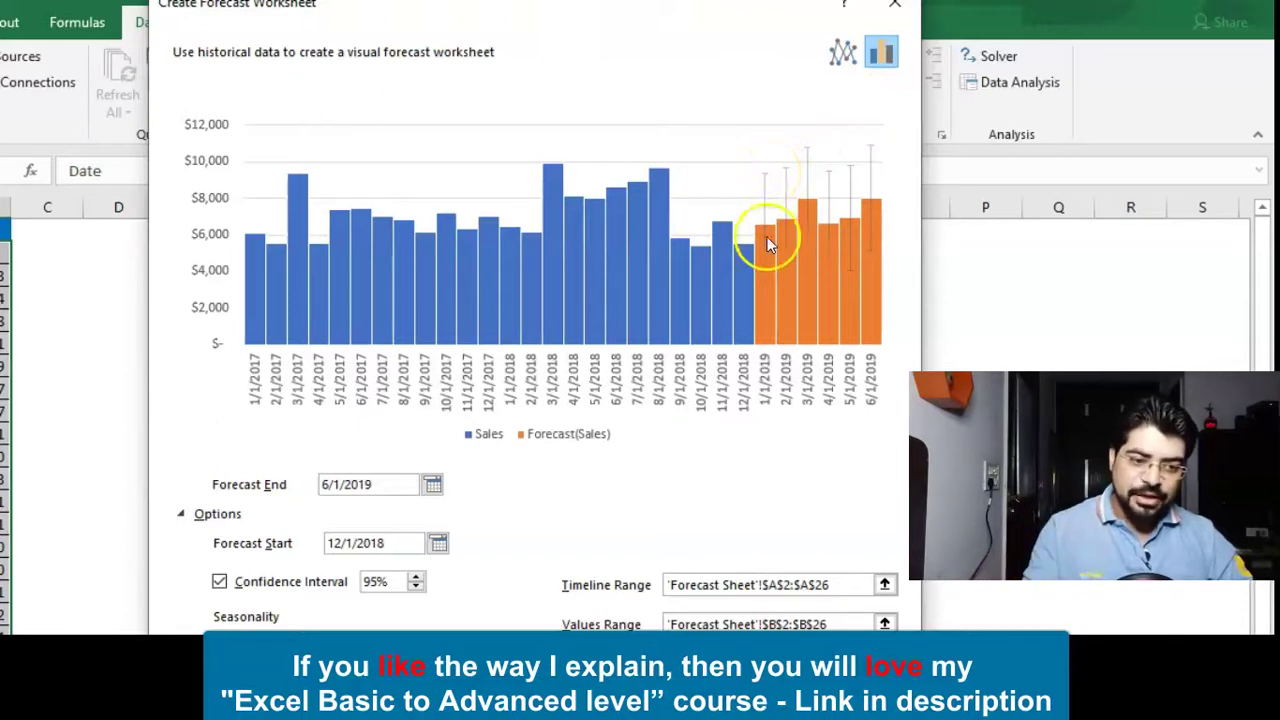
left_click(760, 188)
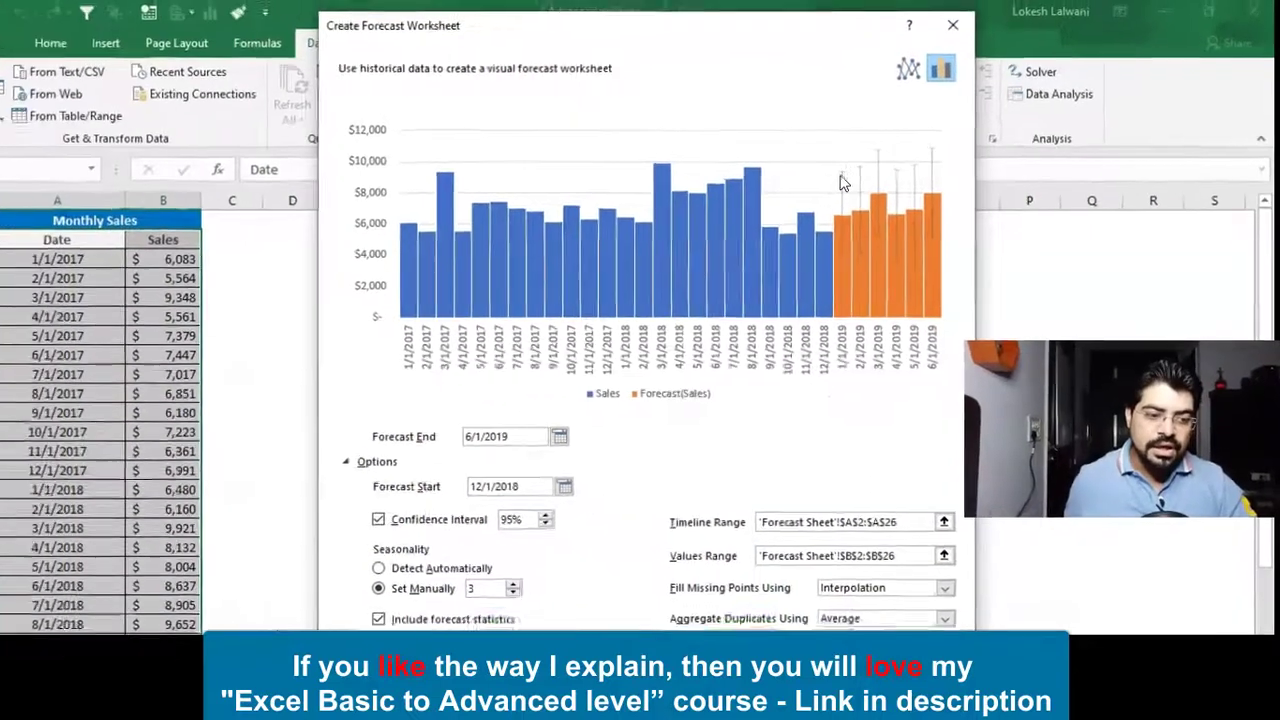
left_click(834, 57)
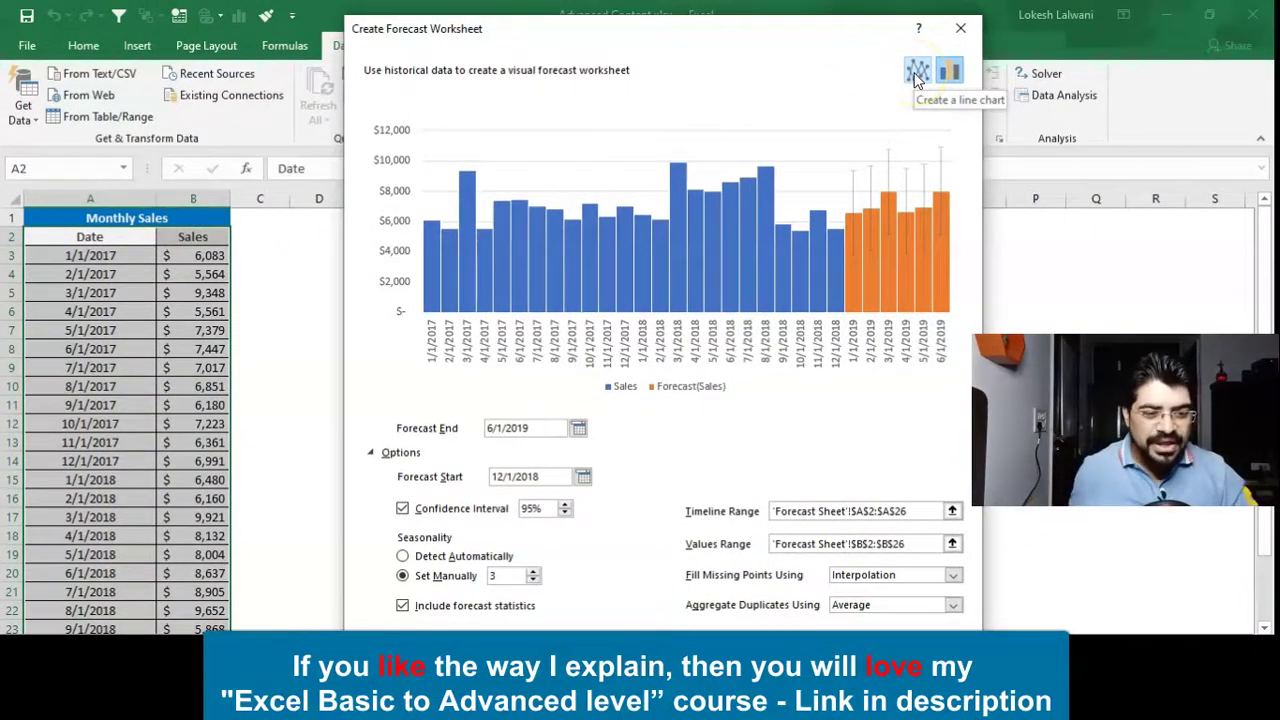
left_click(916, 76)
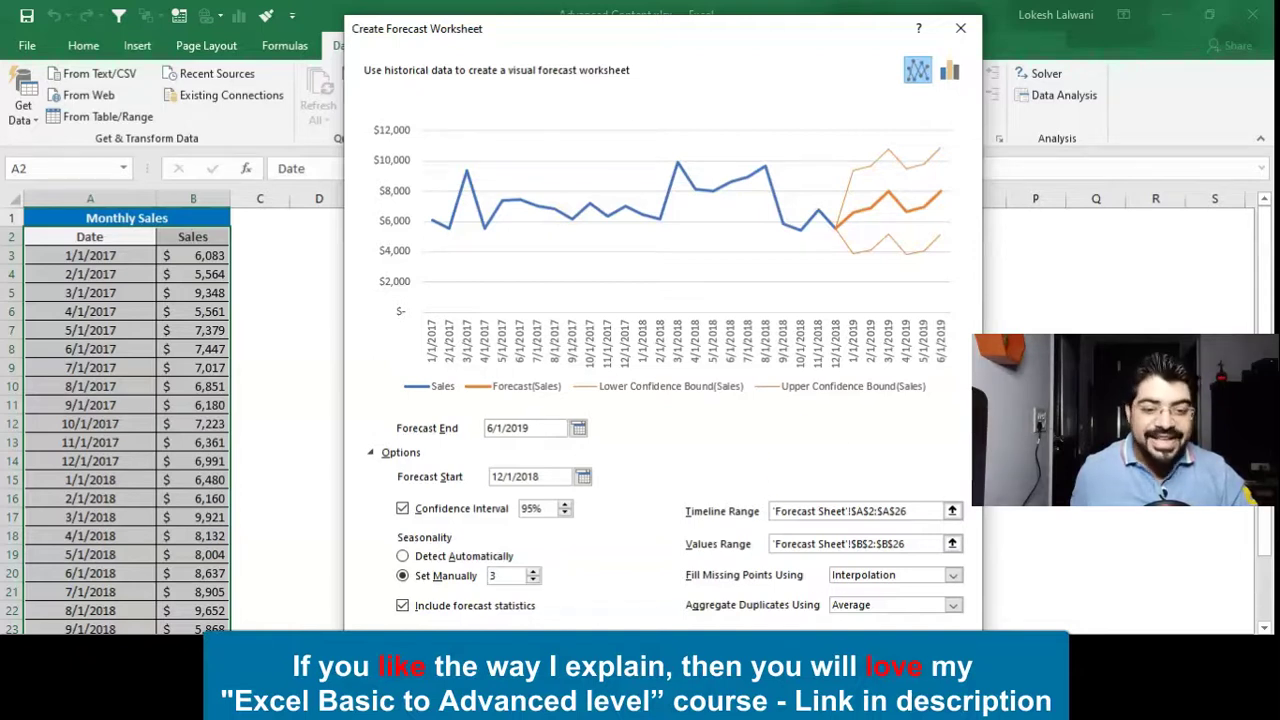
Create the forecast worksheet and move its chart below the statistics table
left_click(880, 655)
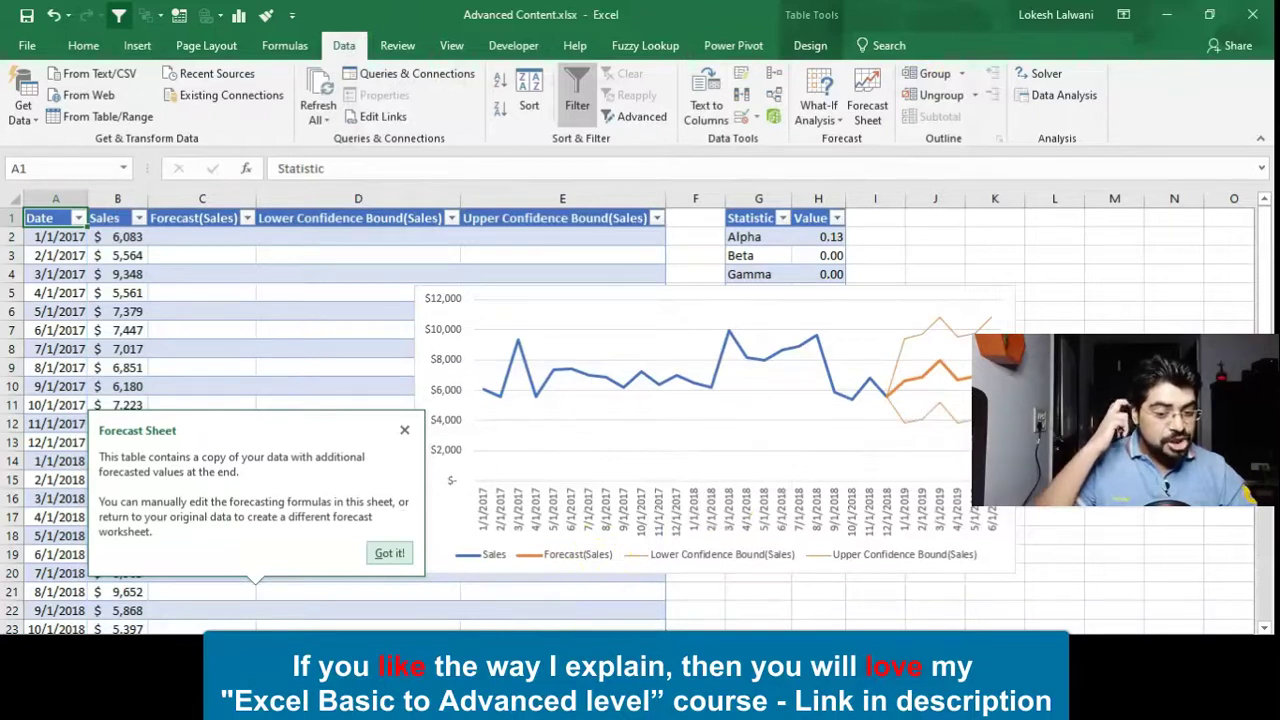
left_click(404, 430)
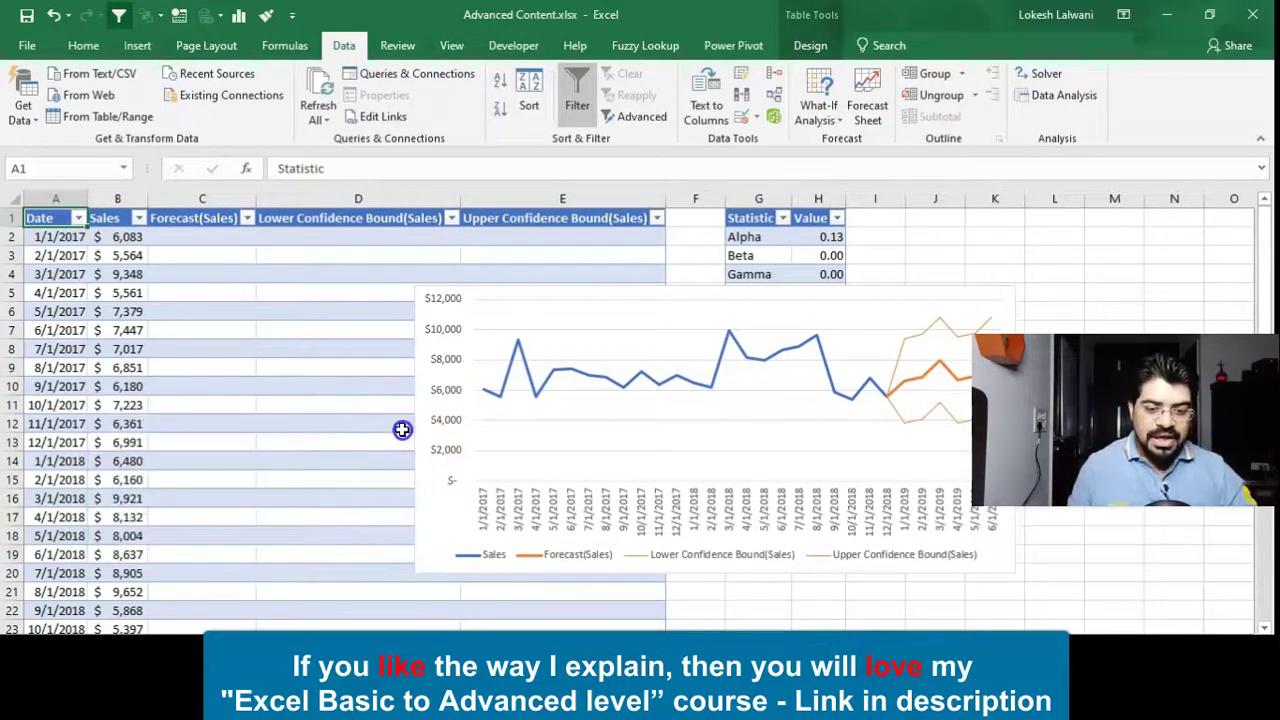
left_click_drag(474, 291, 795, 376)
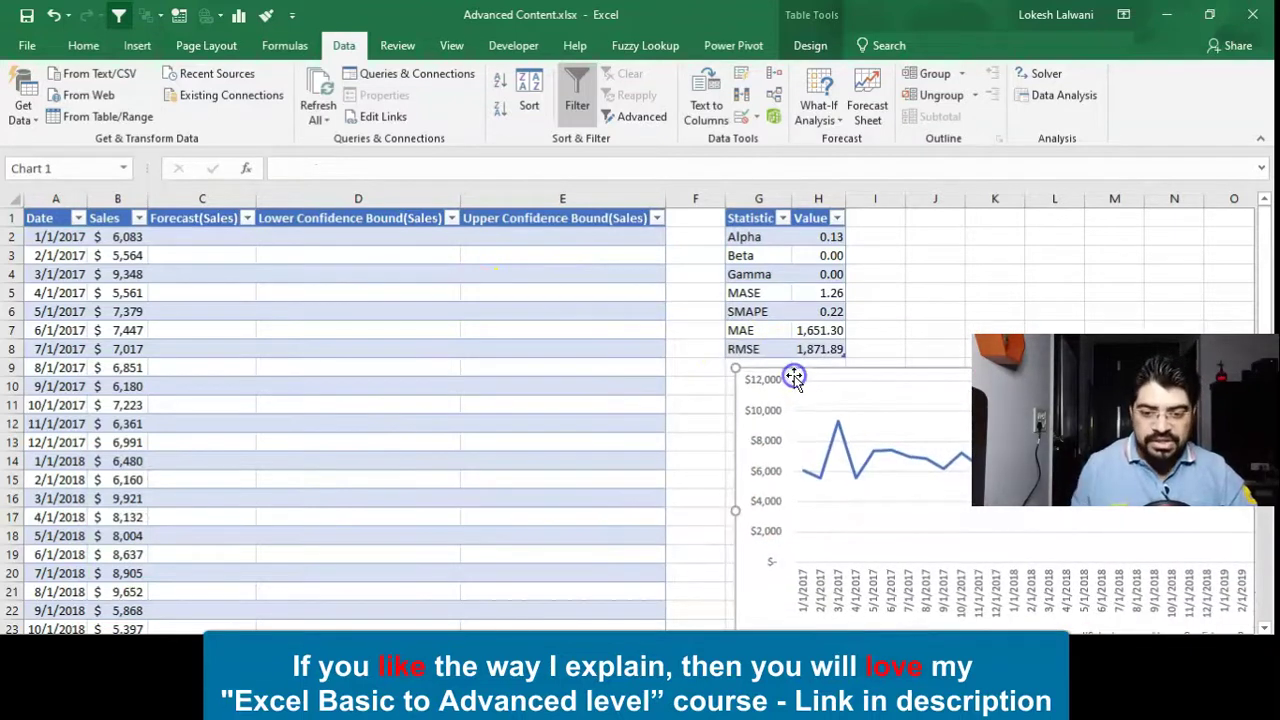
Examine the forecast sales and the lower and upper confidence bounds for 1/1/2019 through 6/1/2019
scroll(124, 450, "down", 2)
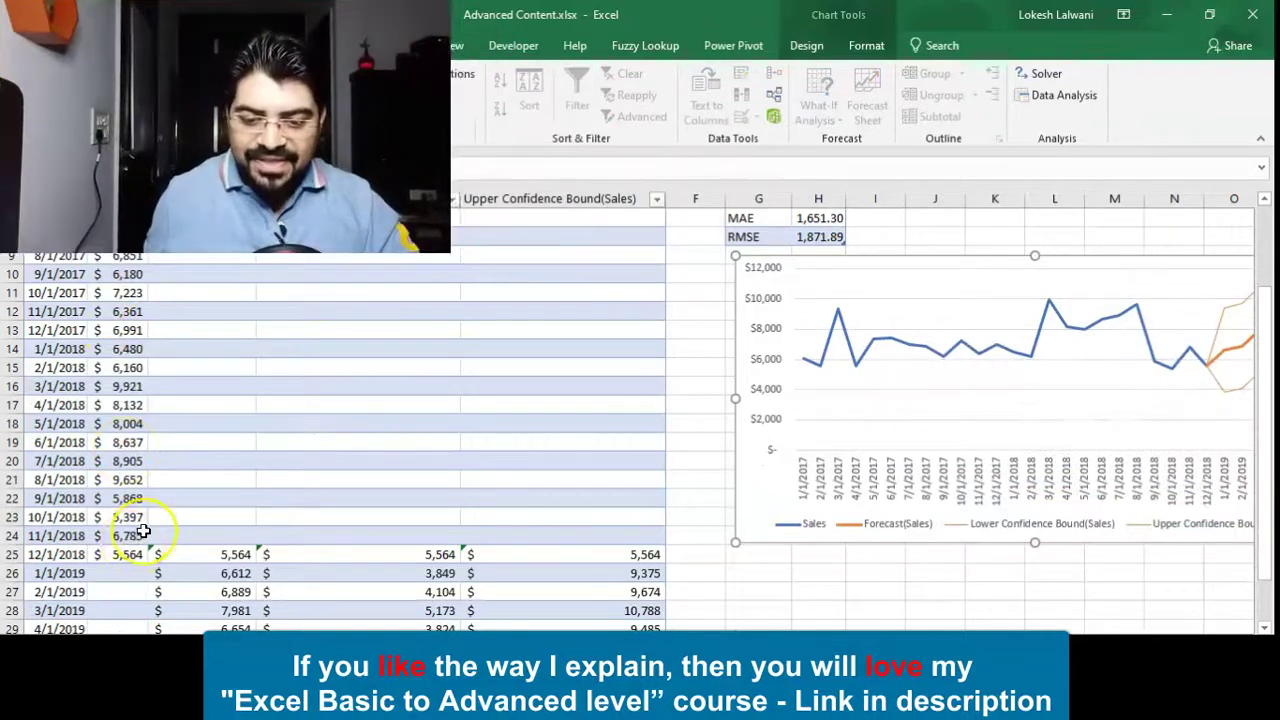
scroll(140, 530, "down", 4)
left_click_drag(60, 405, 182, 417)
left_click(228, 478)
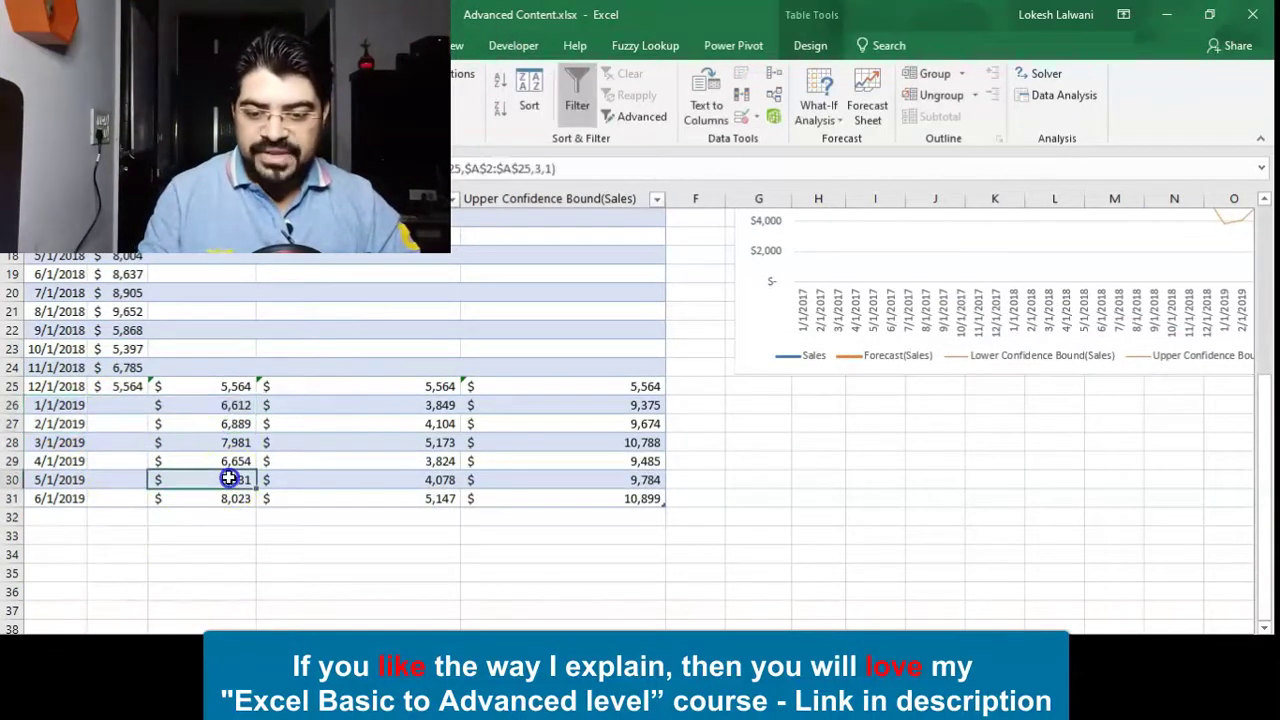
left_click_drag(129, 405, 129, 492)
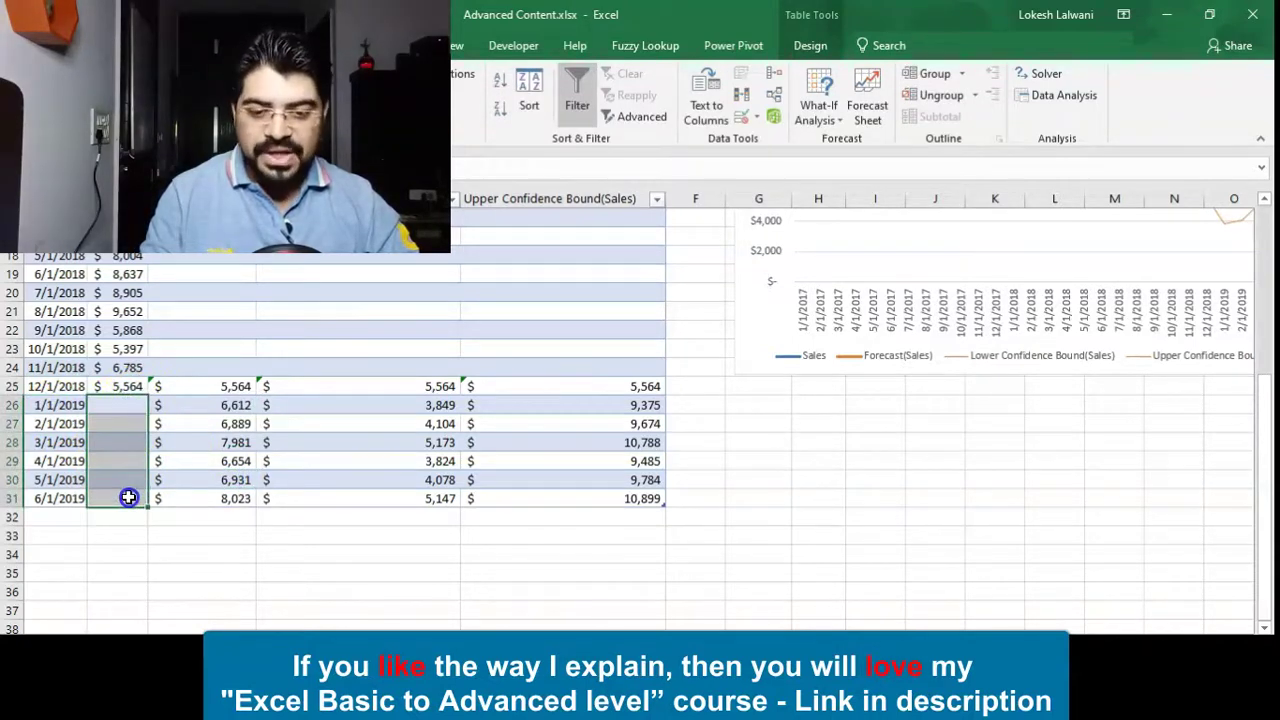
left_click_drag(221, 406, 218, 497)
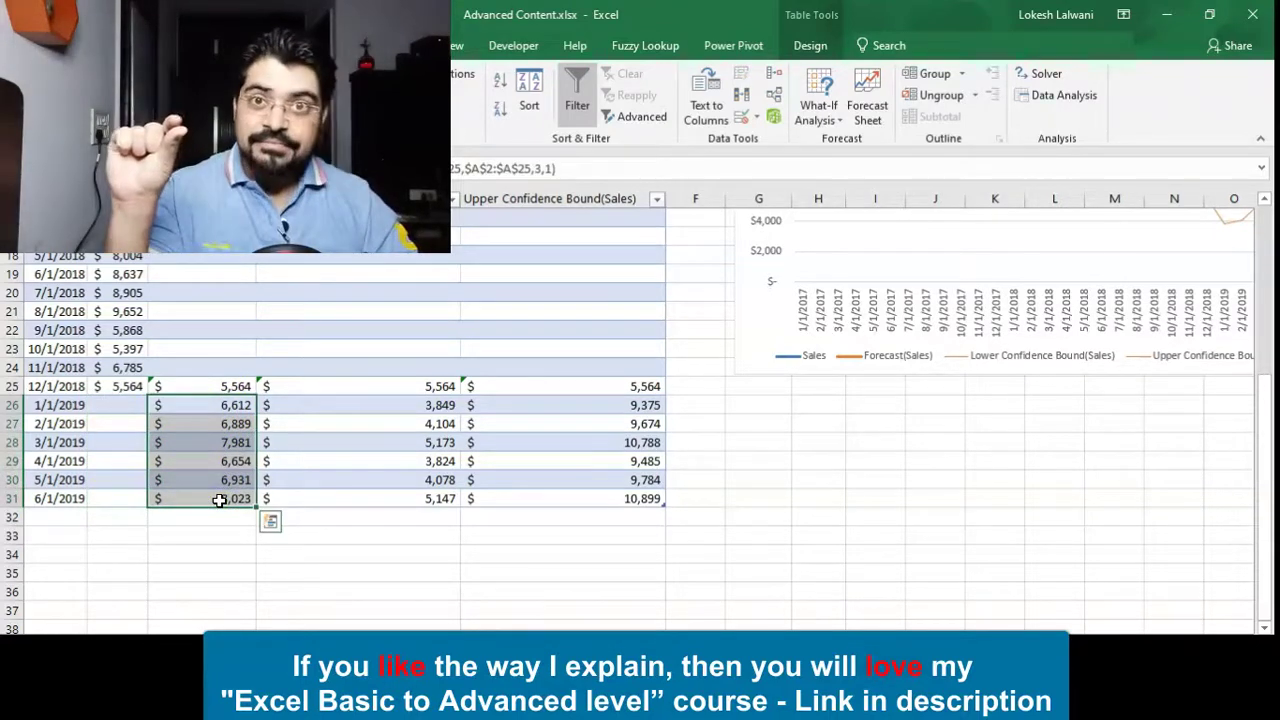
left_click(425, 404)
left_click_drag(425, 404, 428, 497)
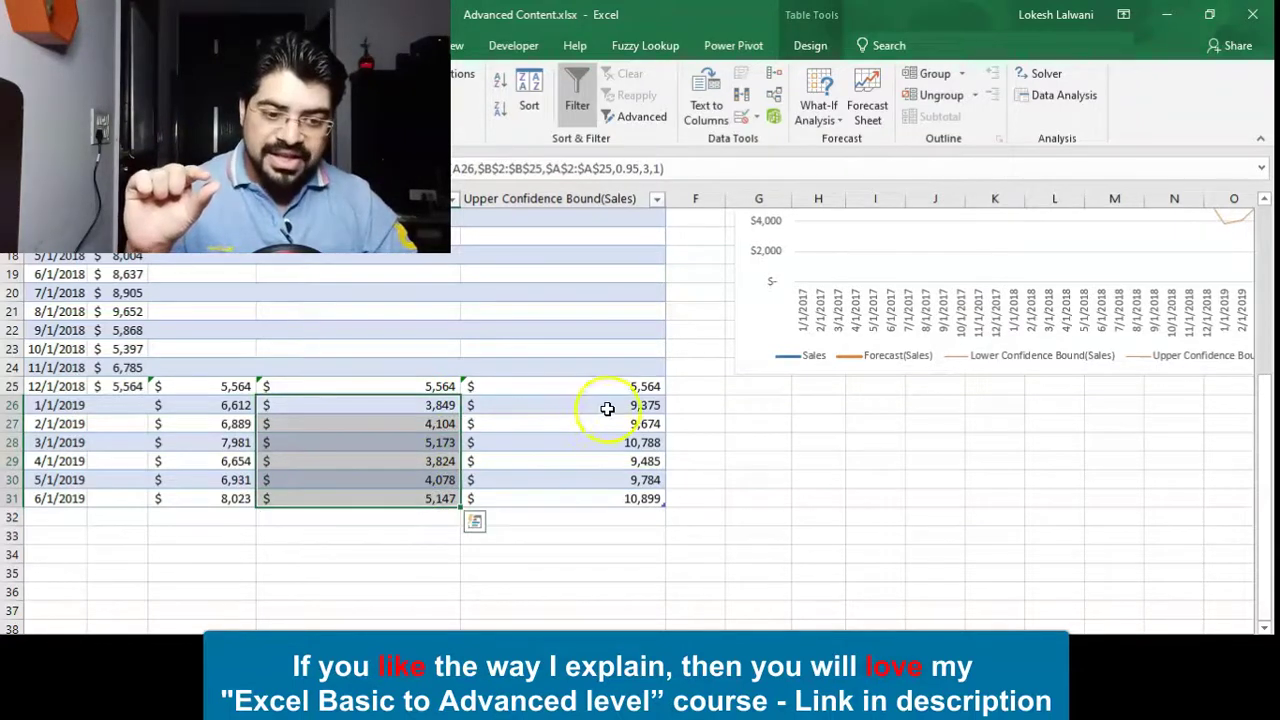
left_click_drag(609, 406, 622, 501)
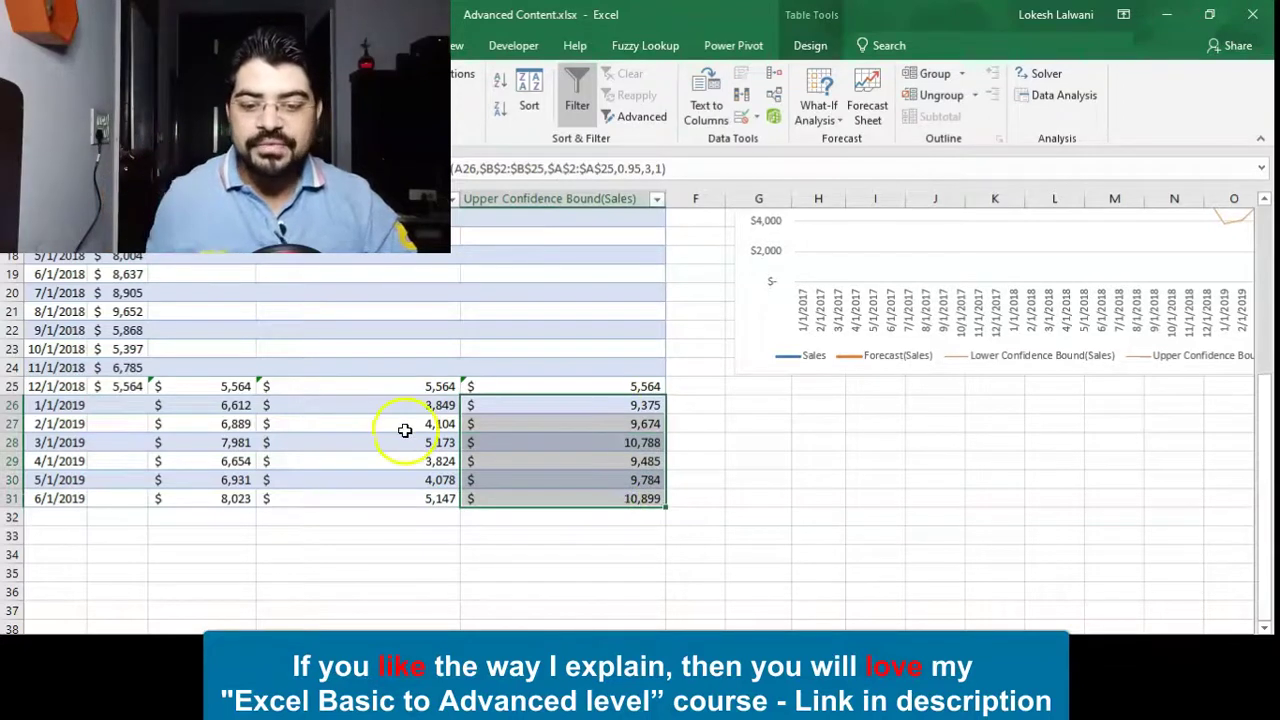
left_click(239, 406)
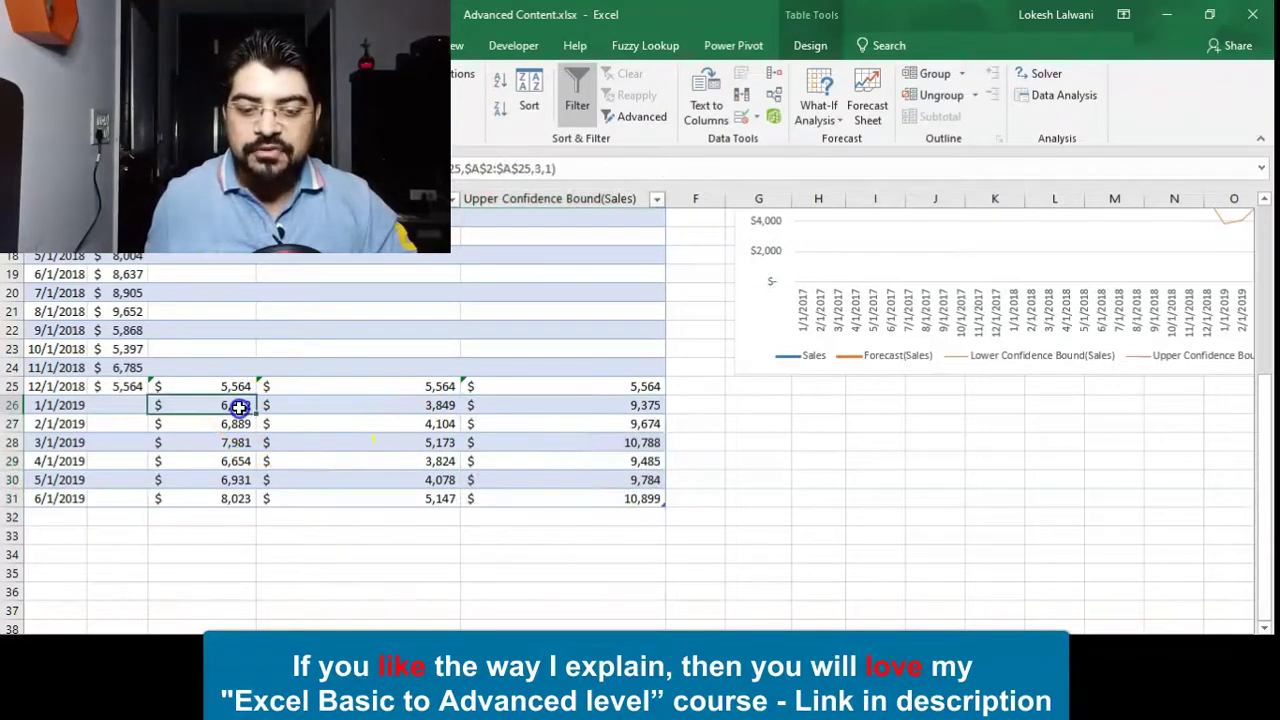
left_click_drag(239, 406, 234, 493)
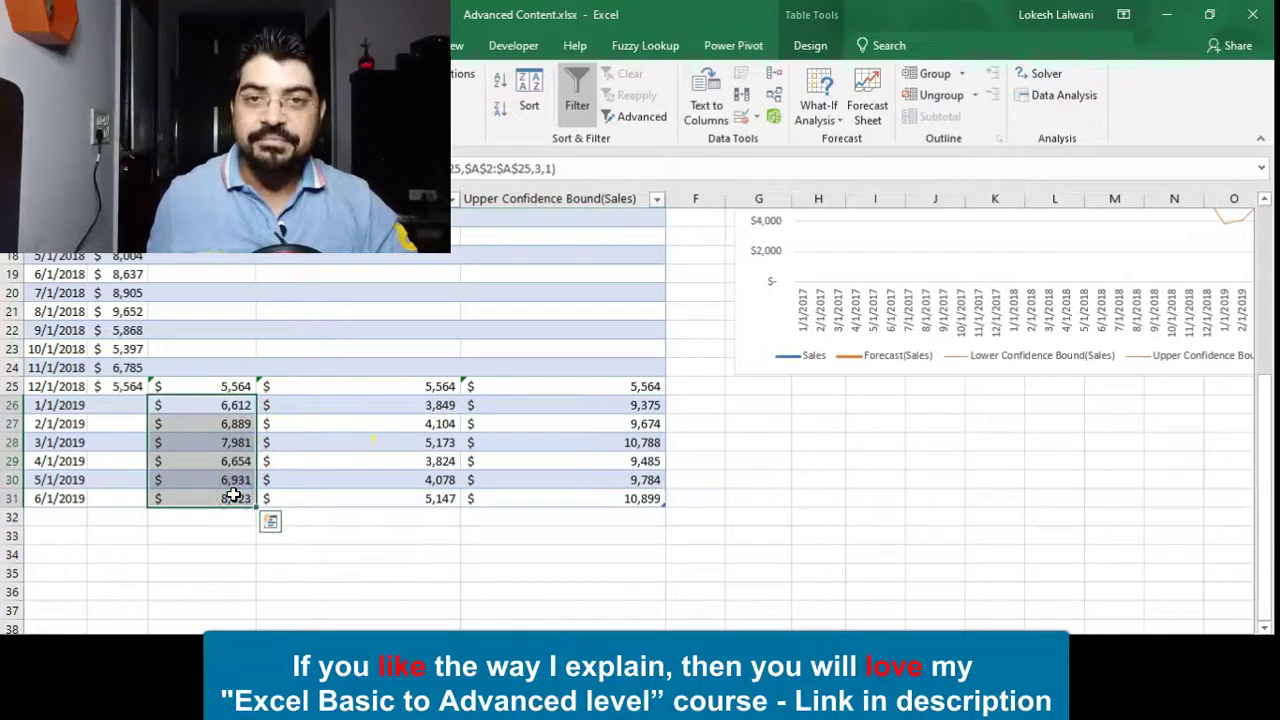
Move the forecast chart over the data table and back toward the statistics table, spanning columns E to O from about row 8
scroll(500, 452, "up", 6)
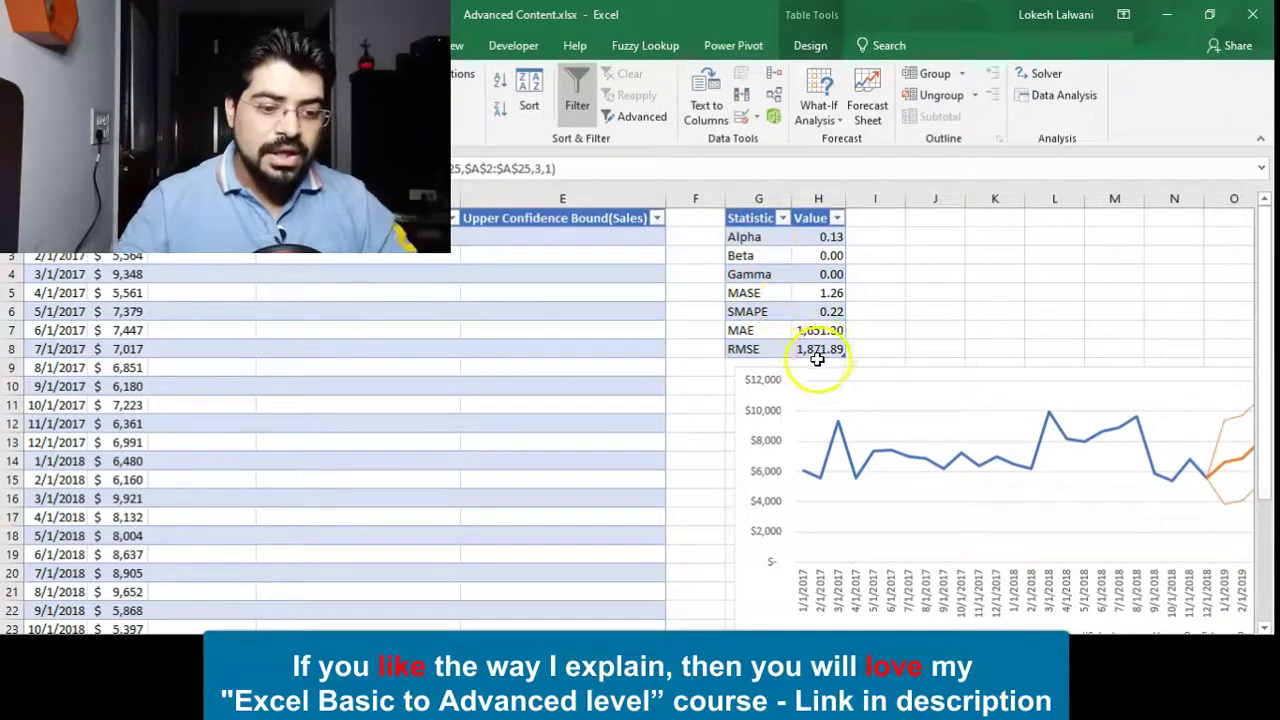
left_click_drag(810, 373, 218, 283)
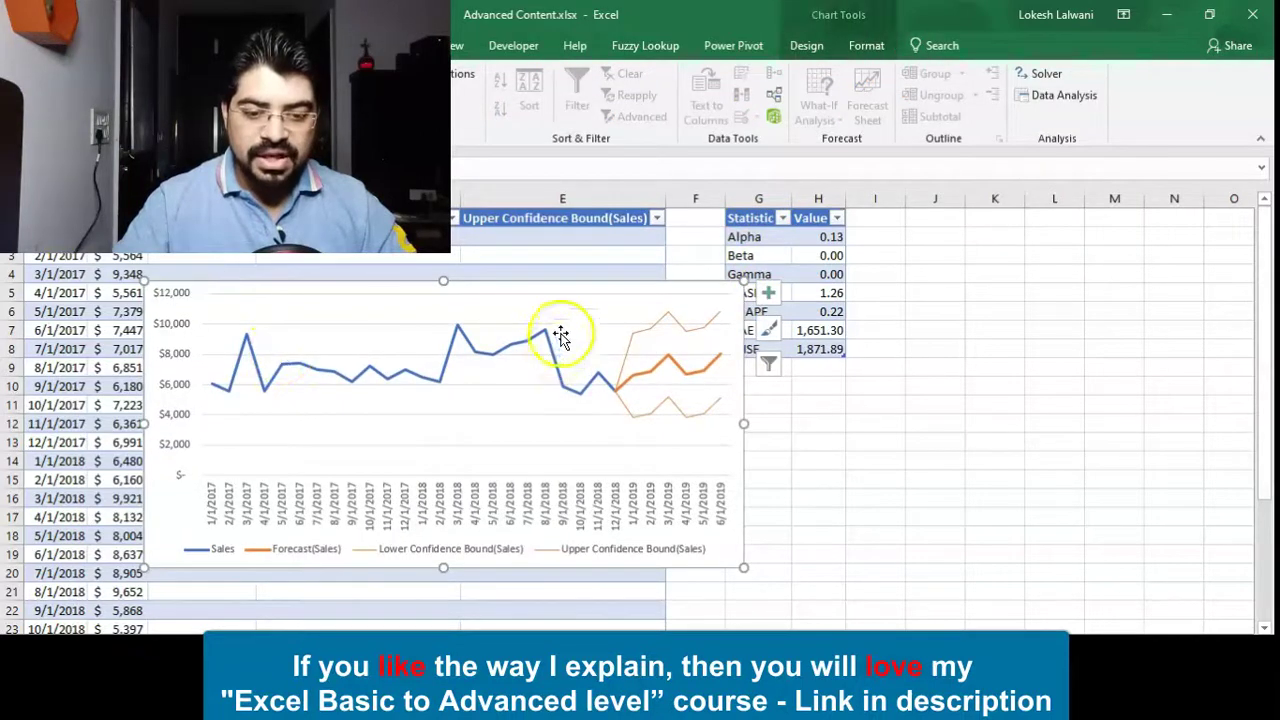
left_click_drag(354, 291, 859, 362)
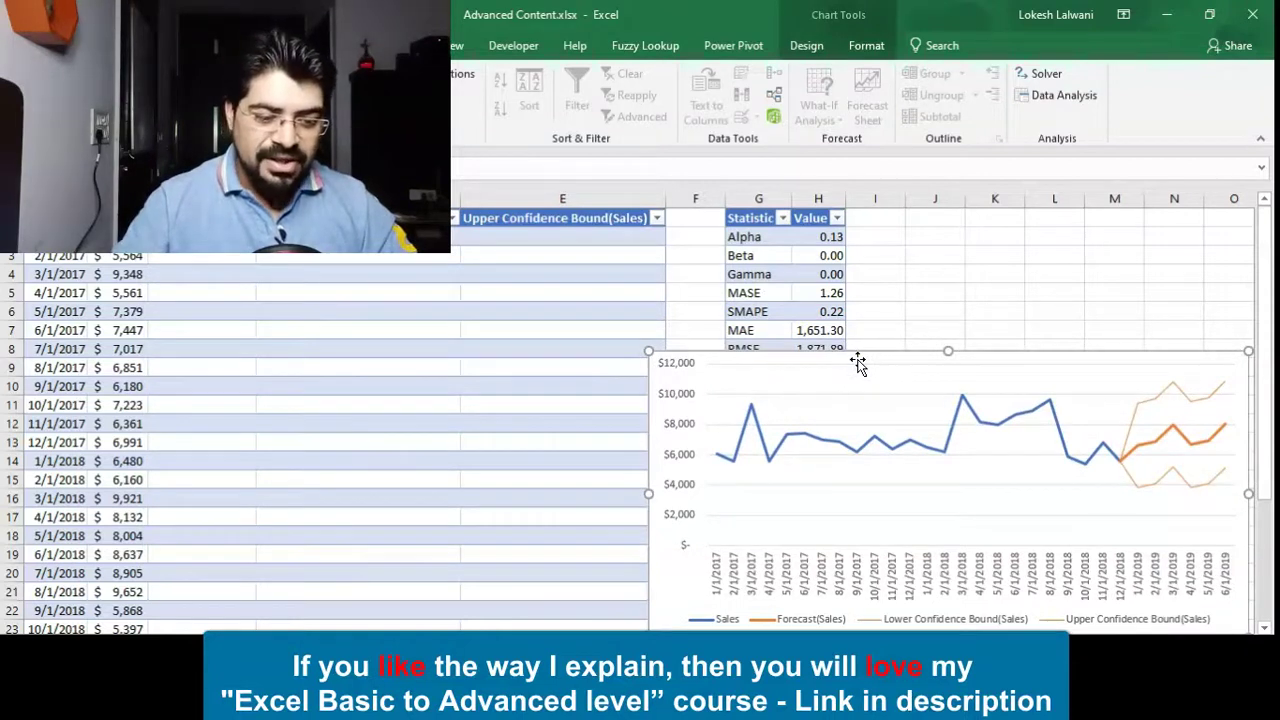
left_click_drag(858, 358, 858, 355)
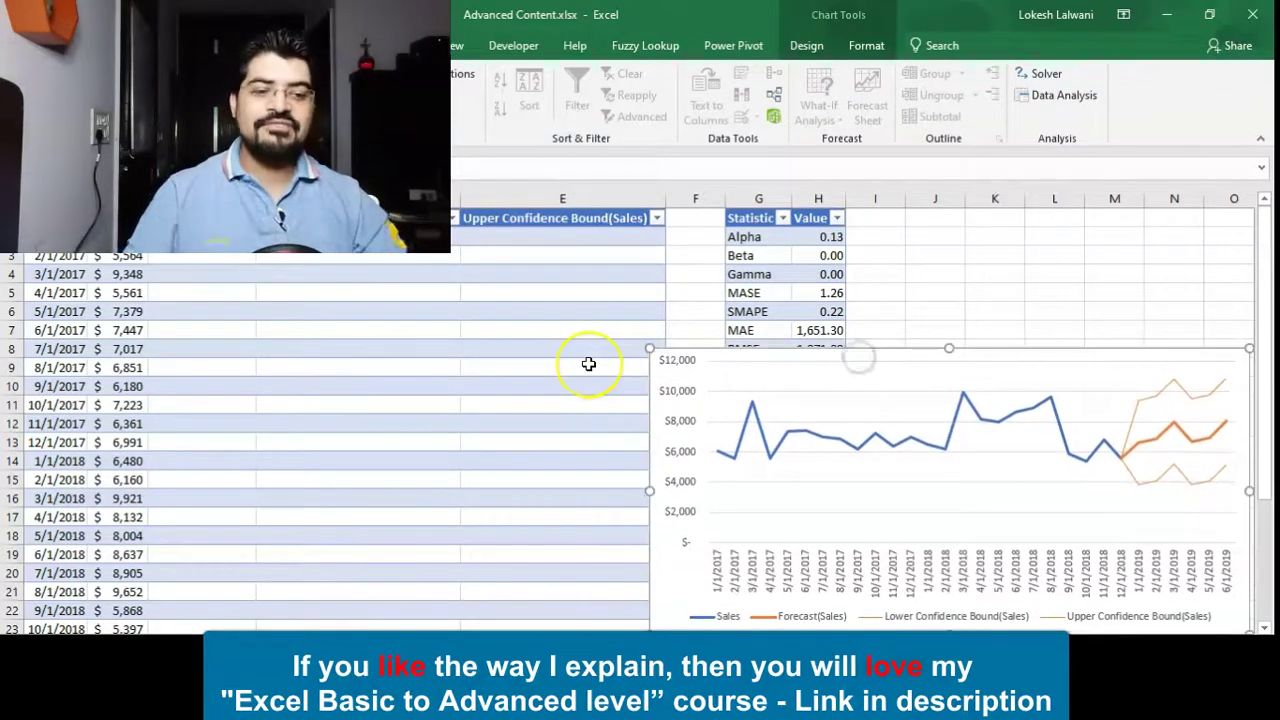